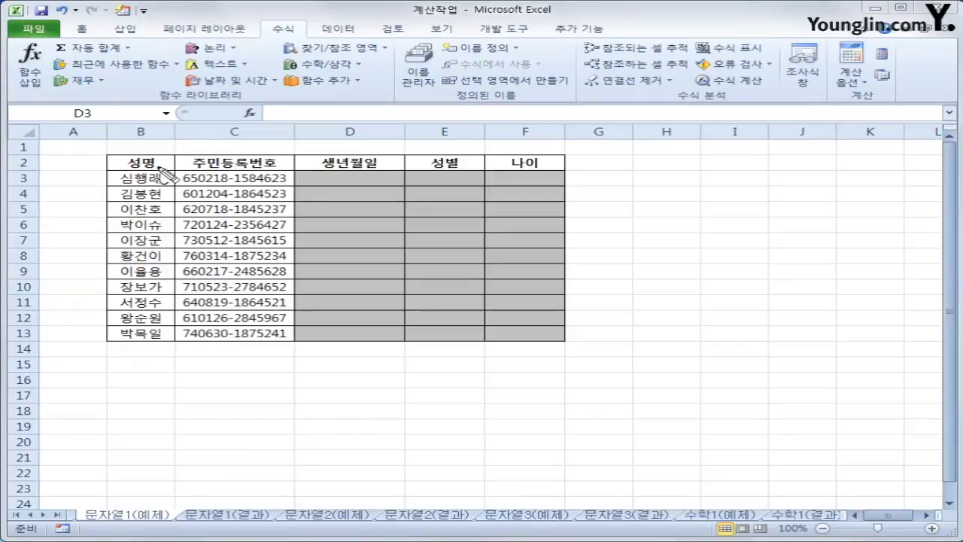
{"action": "left_click_drag", "start_coordinate": [156, 157], "coordinate": [168, 151]}
{"action": "left_click_drag", "start_coordinate": [248, 156], "coordinate": [268, 149]}
{"action": "left_click_drag", "start_coordinate": [340, 172], "coordinate": [550, 171]}
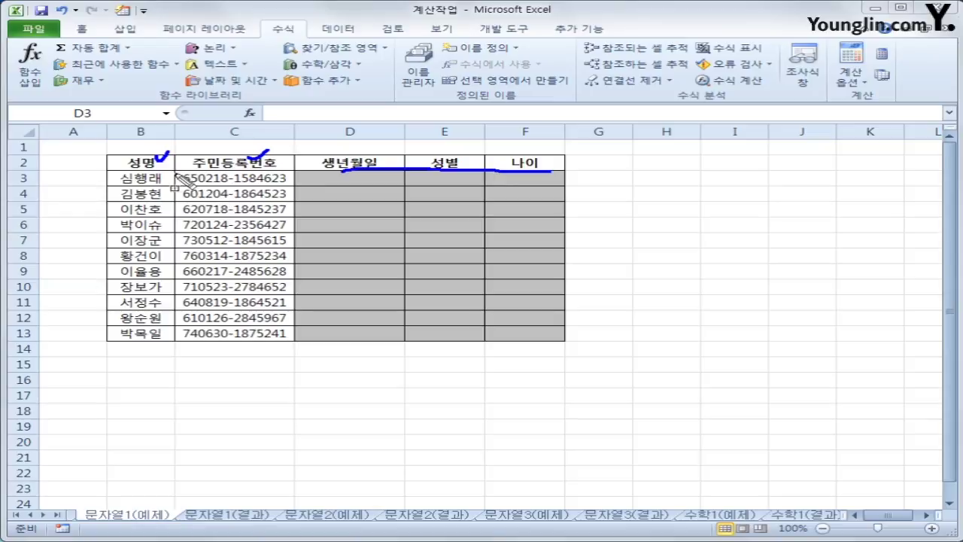
{"action": "mouse_move", "coordinate": [179, 171]}
{"action": "left_mouse_down"}
{"action": "mouse_move", "coordinate": [181, 340]}
{"action": "mouse_move", "coordinate": [293, 347]}
{"action": "left_mouse_up"}
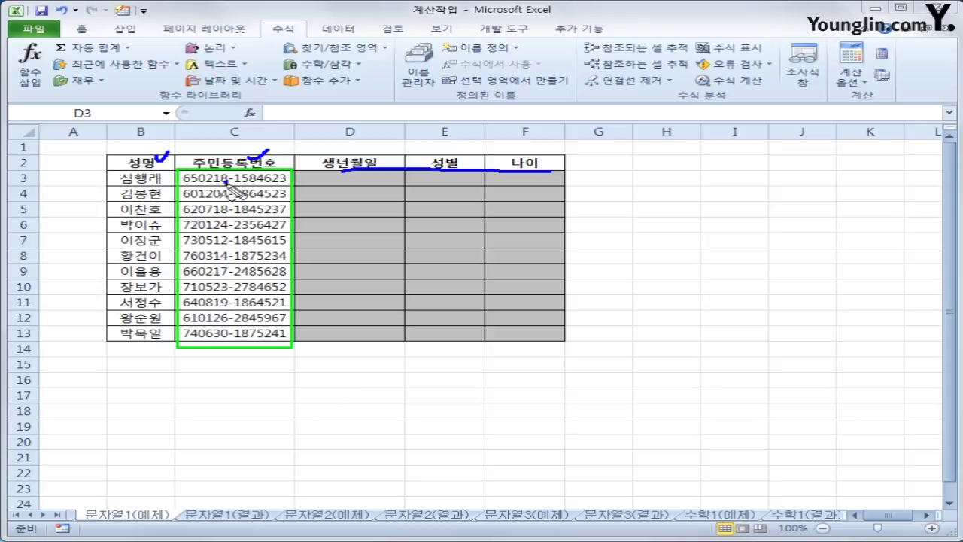
{"action": "mouse_move", "coordinate": [228, 181]}
{"action": "left_mouse_down"}
{"action": "mouse_move", "coordinate": [180, 189]}
{"action": "mouse_move", "coordinate": [226, 158]}
{"action": "mouse_move", "coordinate": [235, 194]}
{"action": "left_mouse_up"}
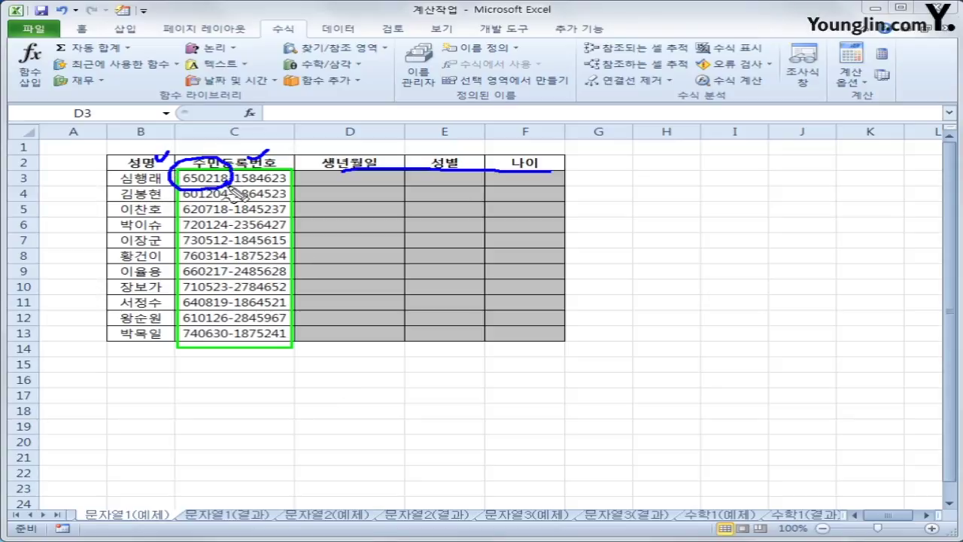
{"action": "left_click_drag", "start_coordinate": [196, 170], "coordinate": [196, 185]}
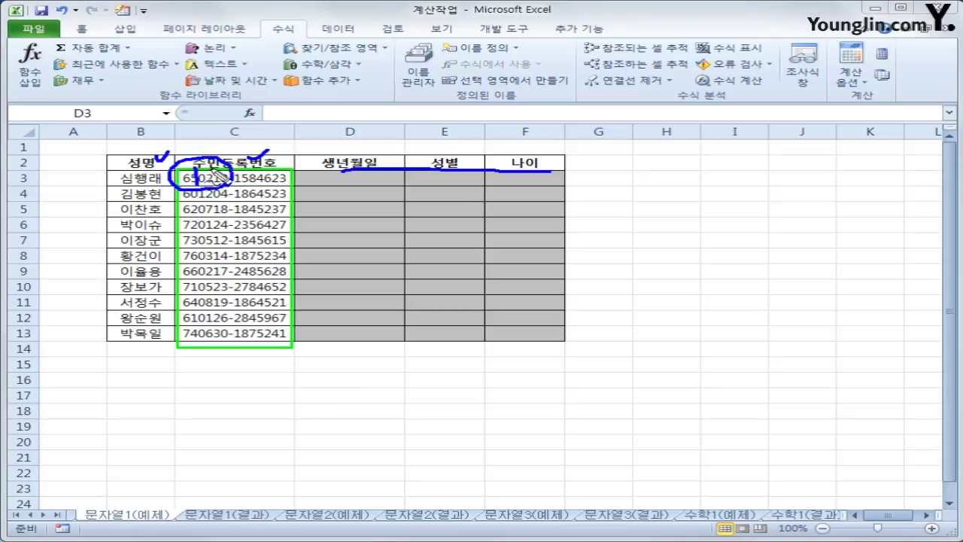
{"action": "mouse_move", "coordinate": [325, 179]}
{"action": "left_mouse_down"}
{"action": "mouse_move", "coordinate": [326, 219]}
{"action": "mouse_move", "coordinate": [366, 197]}
{"action": "mouse_move", "coordinate": [330, 235]}
{"action": "left_mouse_up"}
{"action": "mouse_move", "coordinate": [388, 220]}
{"action": "left_mouse_down"}
{"action": "mouse_move", "coordinate": [393, 241]}
{"action": "mouse_move", "coordinate": [412, 232]}
{"action": "left_mouse_up"}
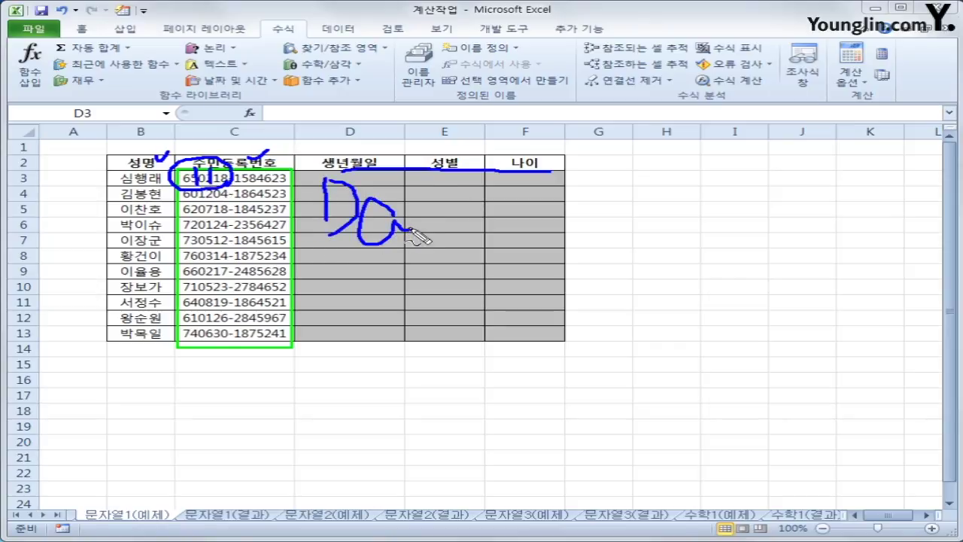
{"action": "mouse_move", "coordinate": [414, 175]}
{"action": "left_mouse_down"}
{"action": "mouse_move", "coordinate": [445, 241]}
{"action": "mouse_move", "coordinate": [452, 213]}
{"action": "mouse_move", "coordinate": [466, 214]}
{"action": "mouse_move", "coordinate": [480, 236]}
{"action": "left_mouse_up"}
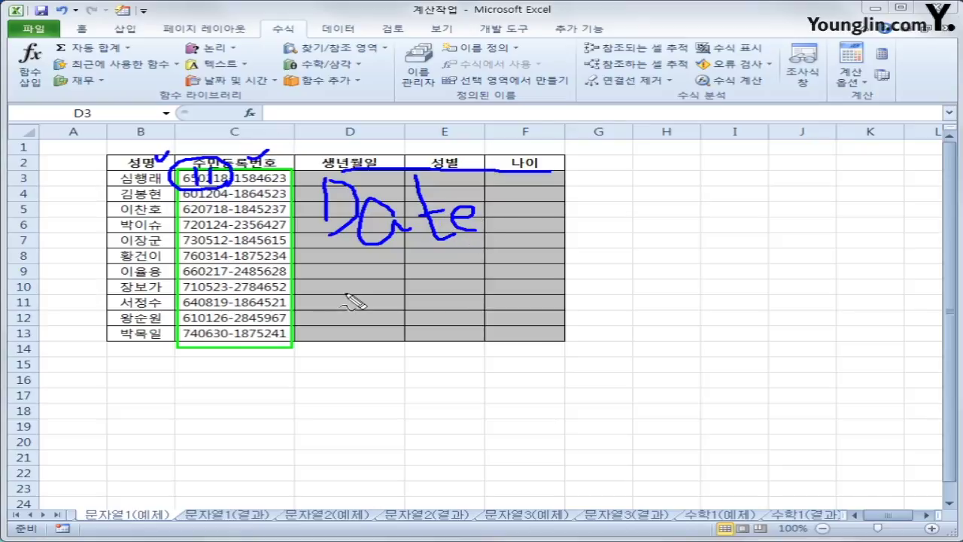
{"action": "key", "text": "Escape"}
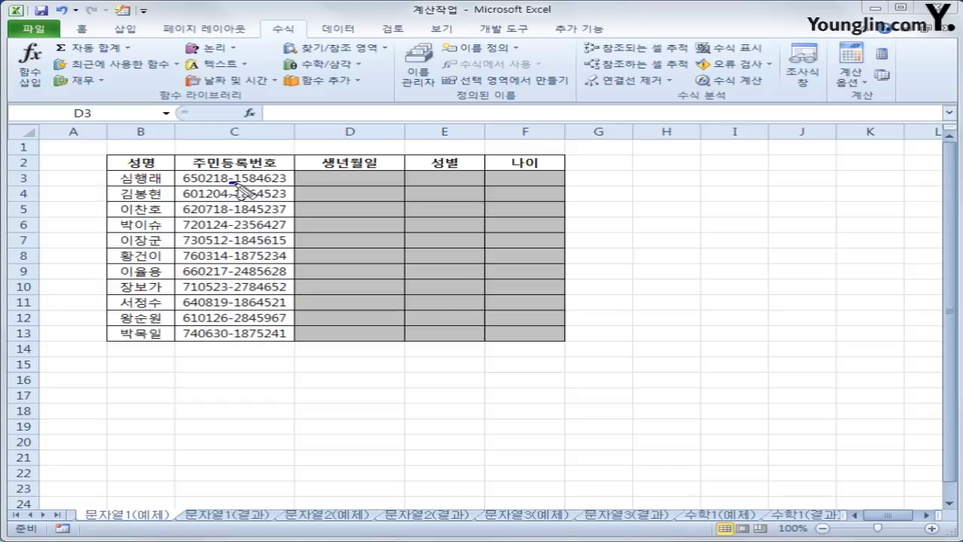
{"action": "left_click_drag", "start_coordinate": [229, 182], "coordinate": [237, 180]}
{"action": "left_click_drag", "start_coordinate": [233, 172], "coordinate": [249, 349]}
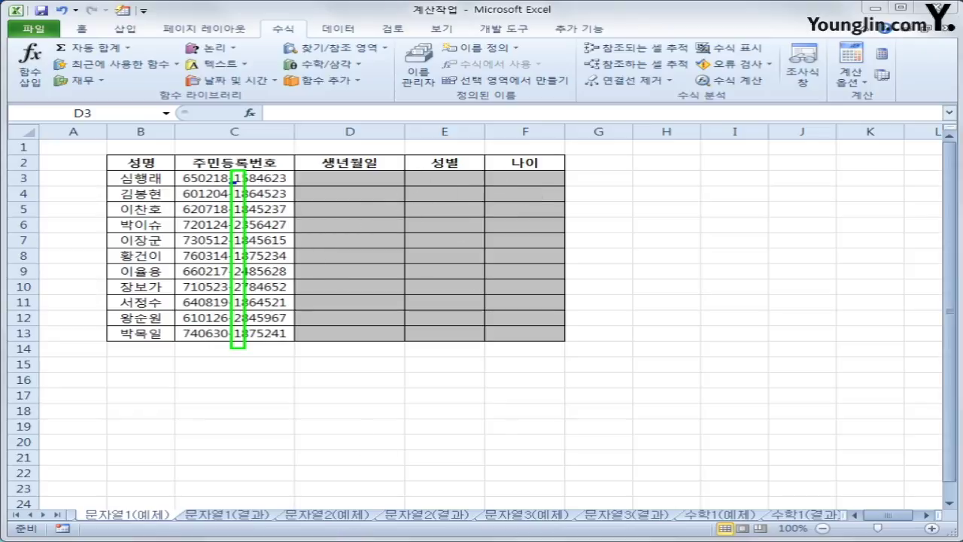
{"action": "key", "text": "Escape"}
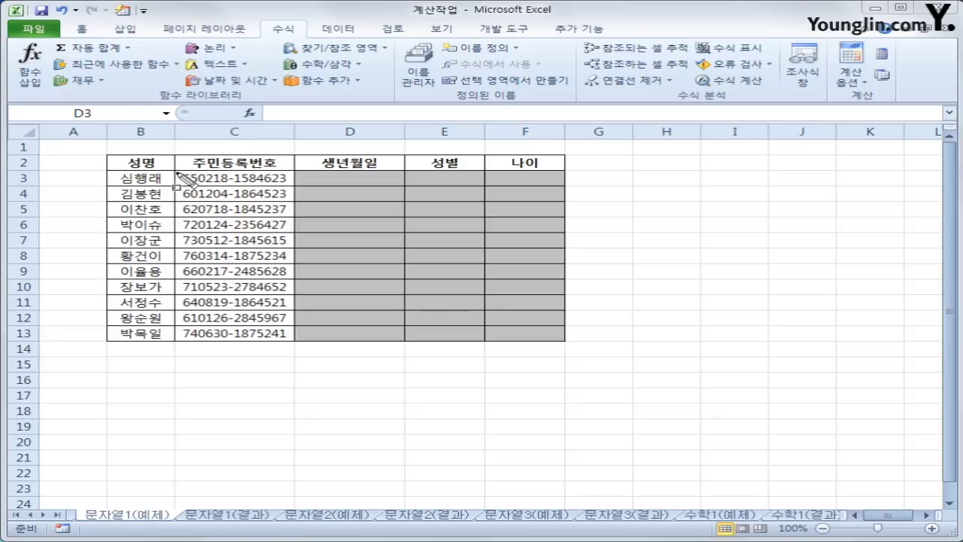
{"action": "left_click_drag", "start_coordinate": [177, 174], "coordinate": [201, 349]}
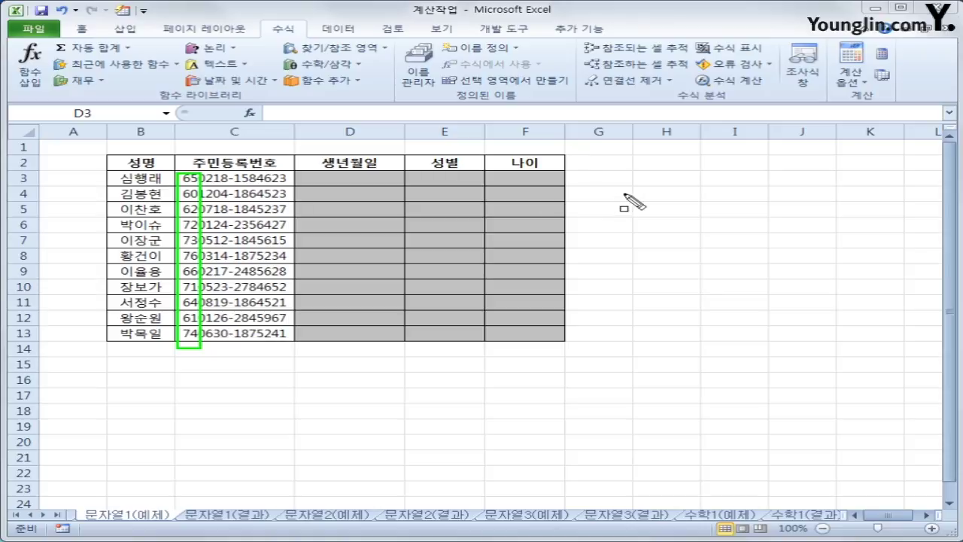
{"action": "key", "text": "Escape"}
Insert a DATE function in cell D3 and set its Year argument to left(C3,2)
{"action": "left_click", "coordinate": [381, 183]}
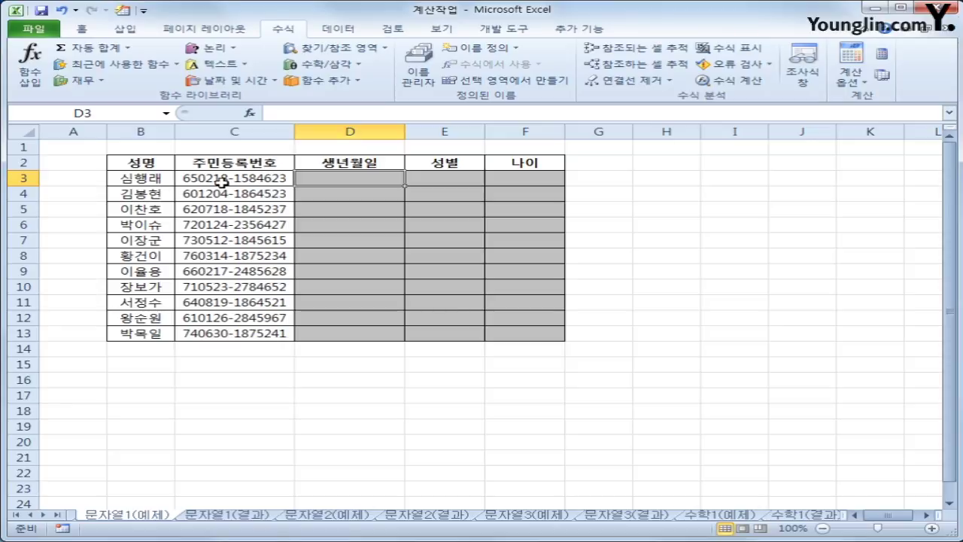
{"action": "left_click", "coordinate": [265, 81]}
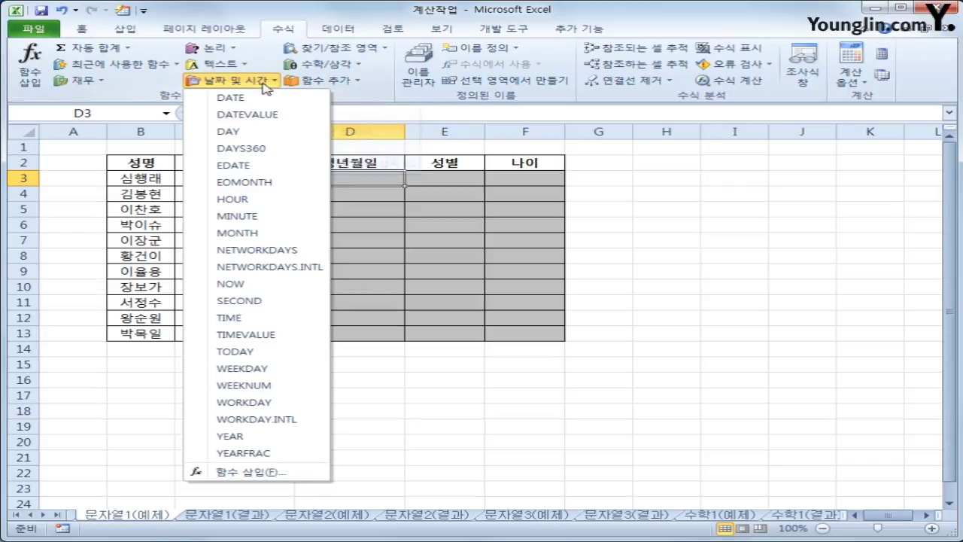
{"action": "left_click", "coordinate": [264, 99]}
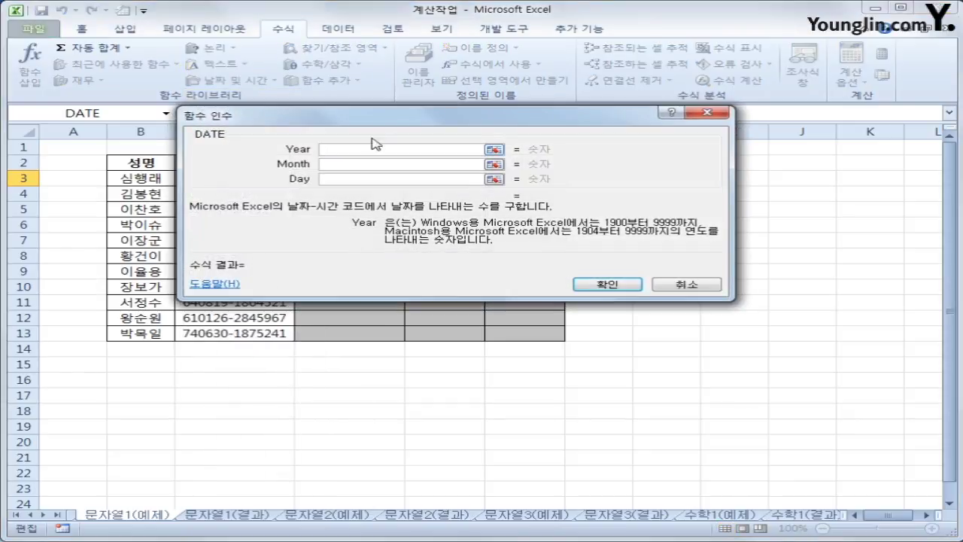
{"action": "left_click_drag", "start_coordinate": [396, 120], "coordinate": [531, 280]}
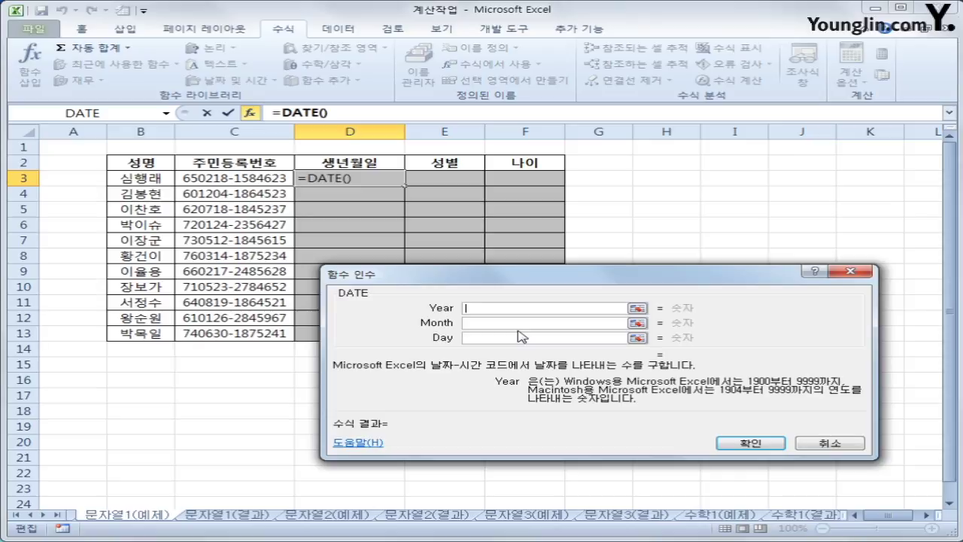
{"action": "type", "text": "left("}
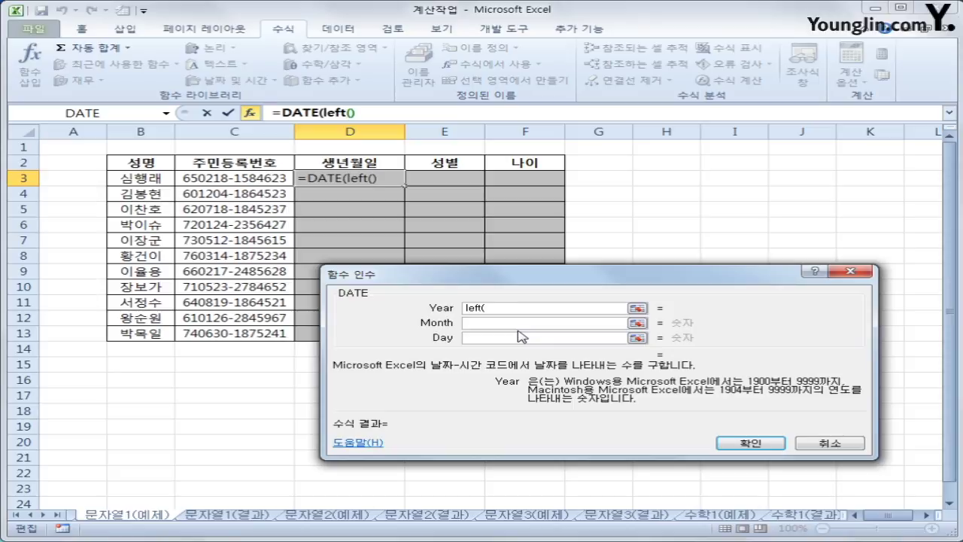
{"action": "left_click", "coordinate": [260, 180]}
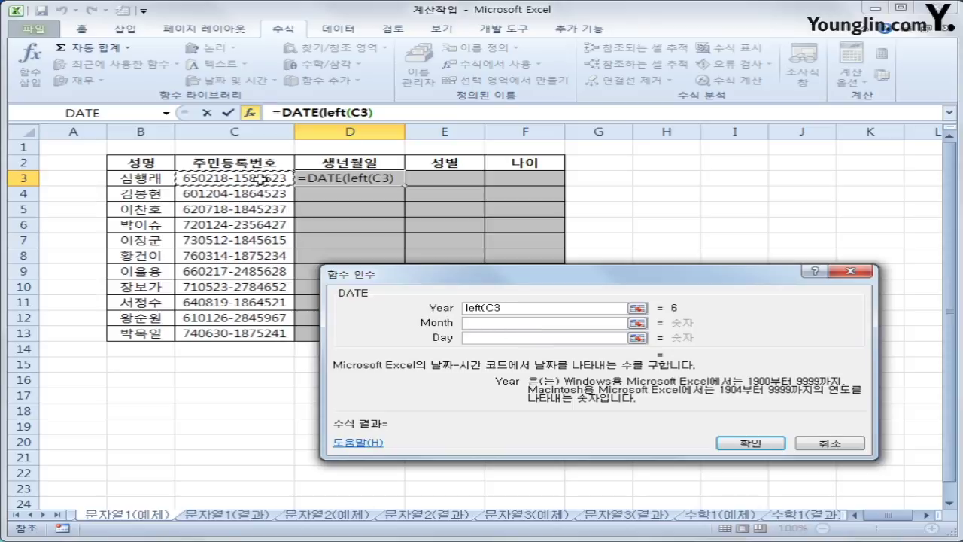
{"action": "type", "text": ",2"}
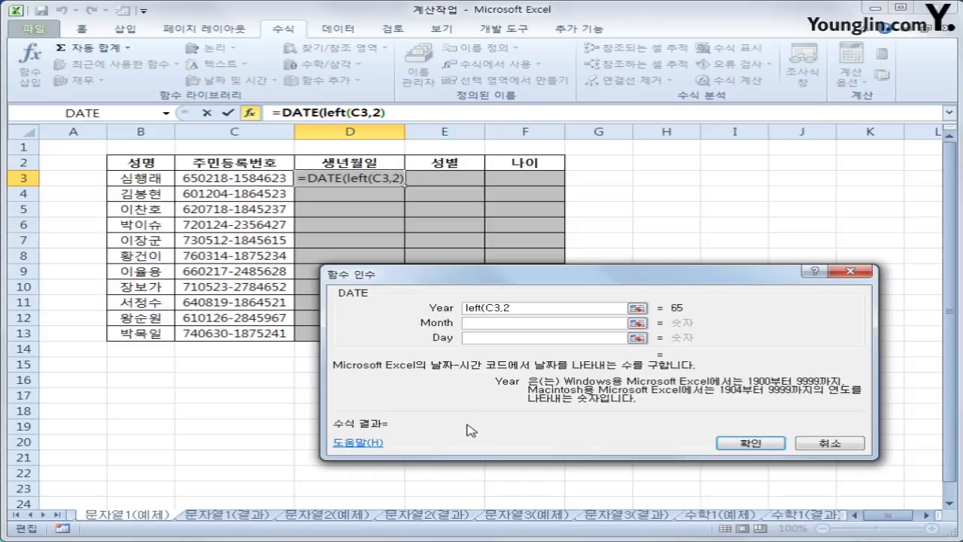
{"action": "type", "text": ")"}
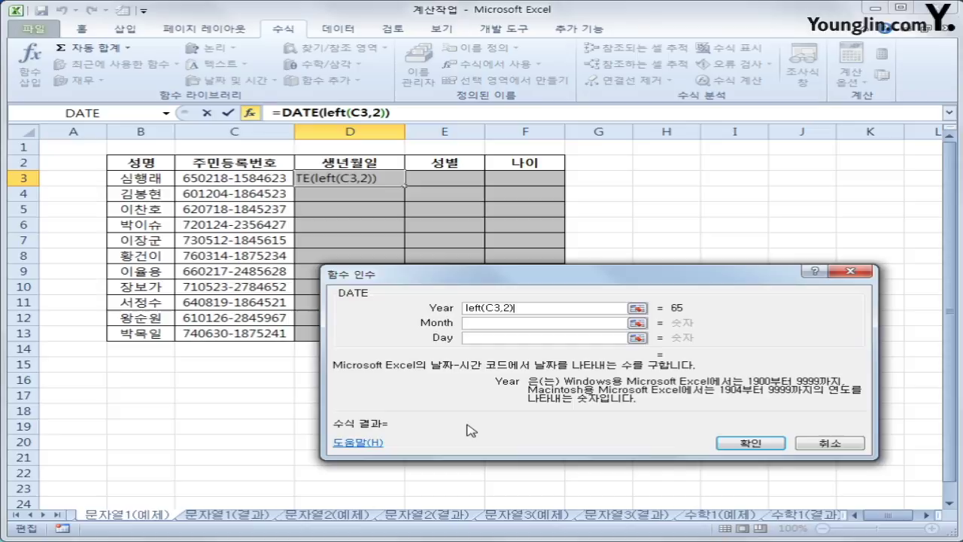
Set the DATE function's Month argument to mid(C3,3,2)
{"action": "left_click", "coordinate": [486, 325]}
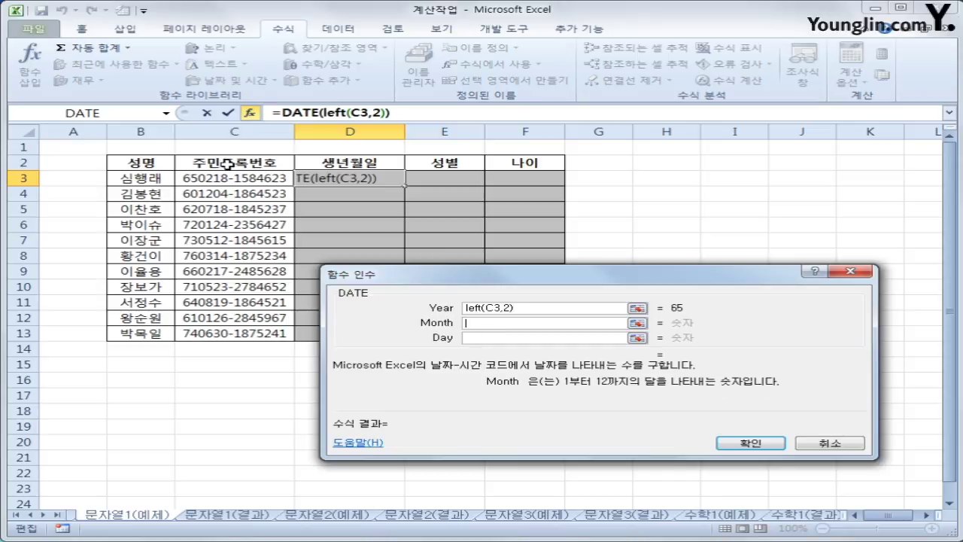
{"action": "type", "text": "mid("}
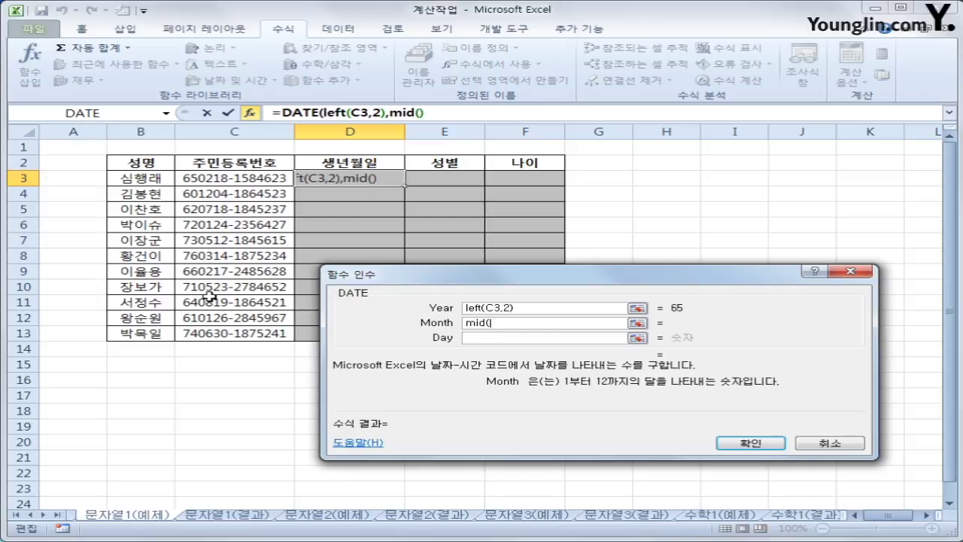
{"action": "left_click", "coordinate": [230, 181]}
{"action": "type", "text": ",3"}
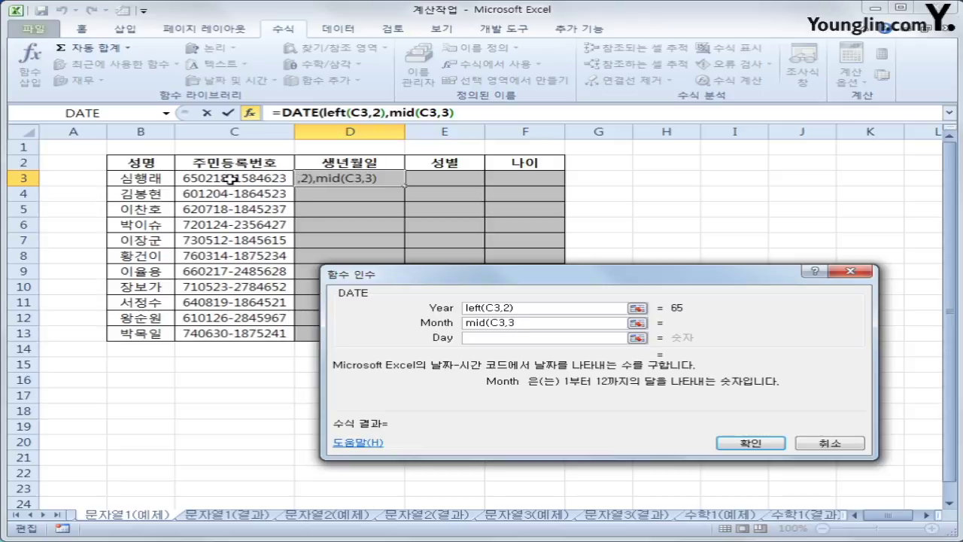
{"action": "type", "text": ",2"}
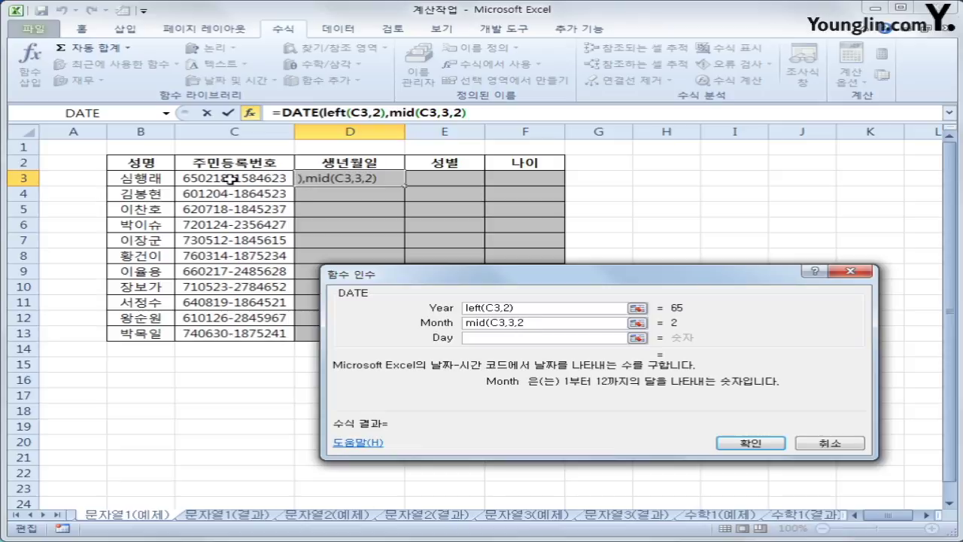
{"action": "type", "text": ")"}
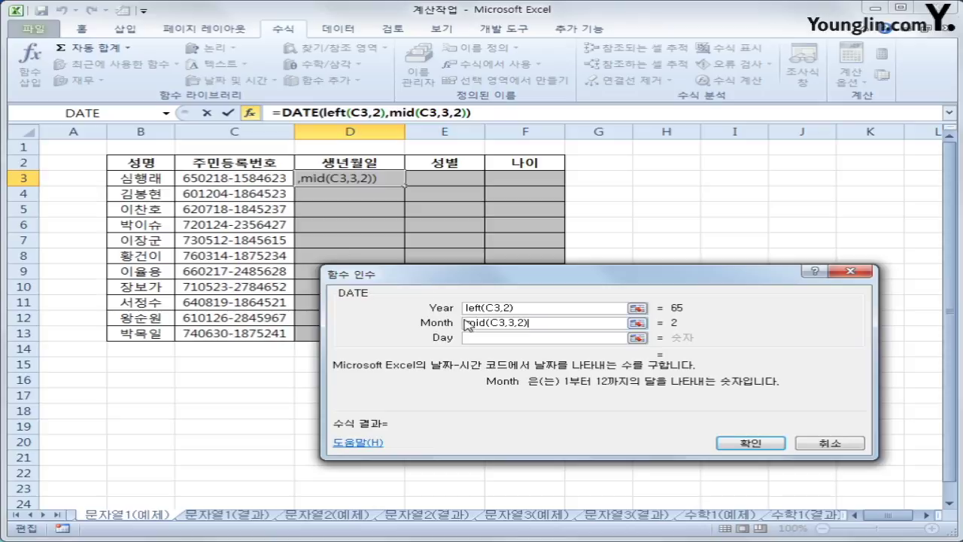
Set the DATE function's Day argument to mid(C3,5,2) and finish the formula in D3
{"action": "left_click", "coordinate": [516, 338]}
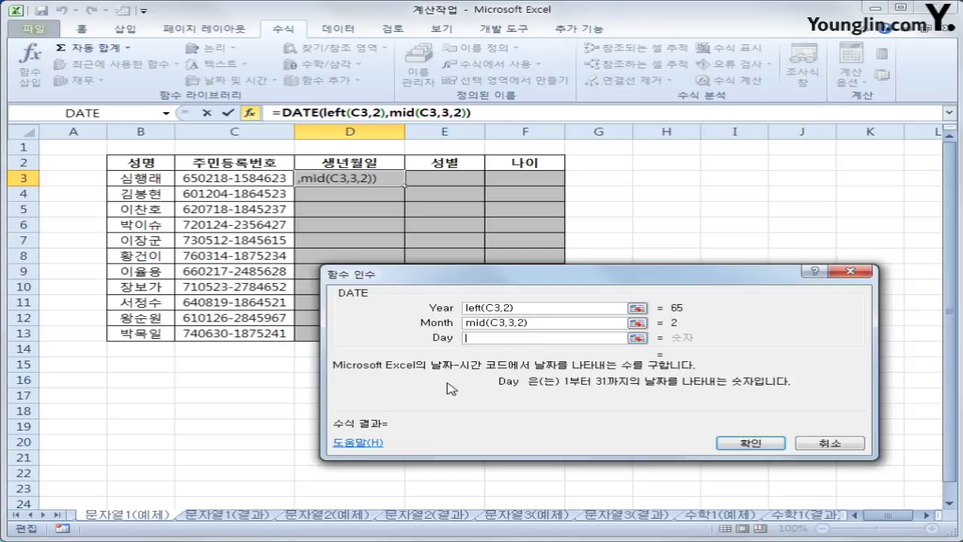
{"action": "type", "text": "mid("}
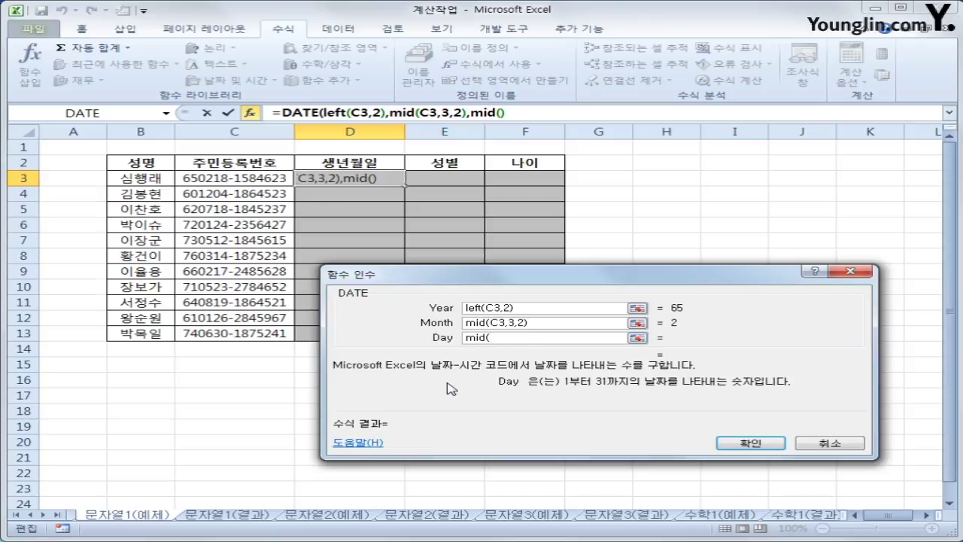
{"action": "left_click", "coordinate": [214, 178]}
{"action": "type", "text": ",5"}
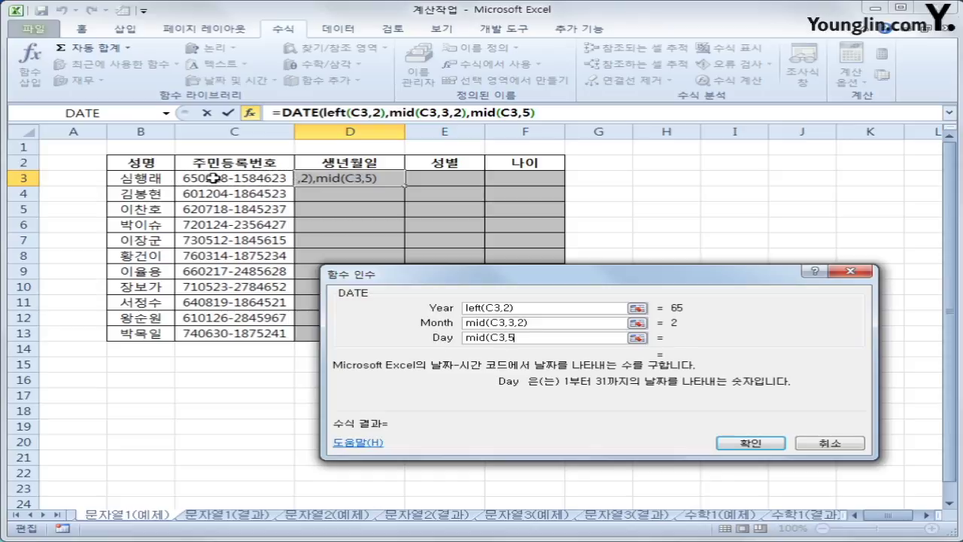
{"action": "type", "text": ",2)"}
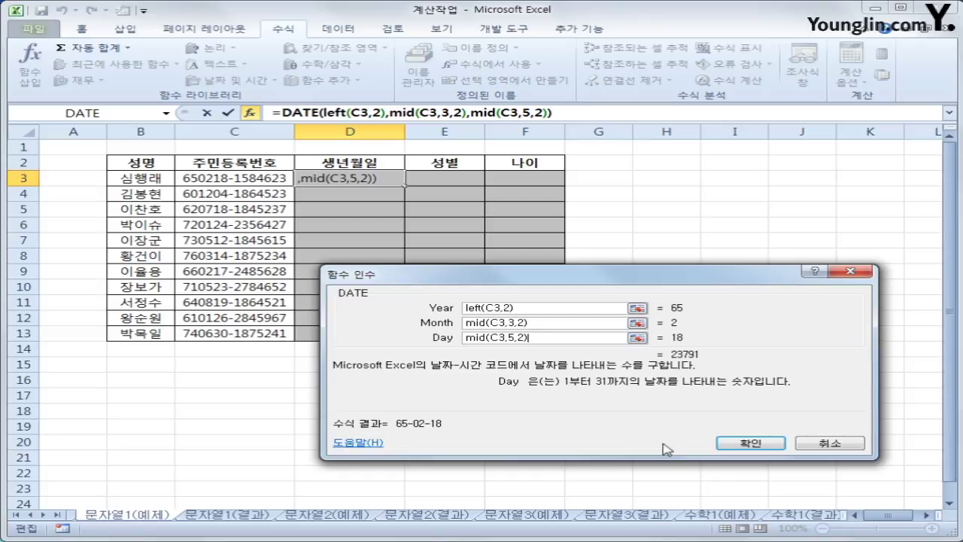
{"action": "left_click", "coordinate": [750, 444]}
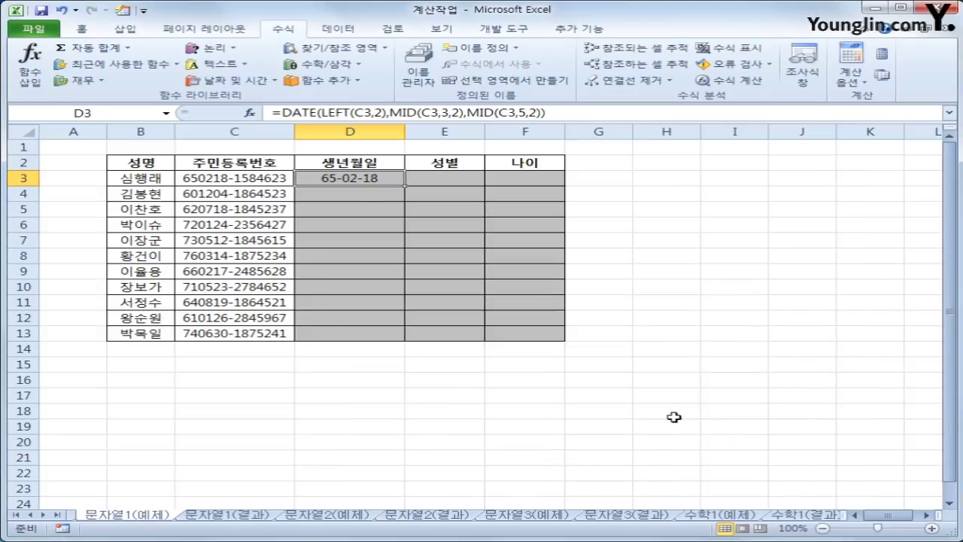
Fill the 생년월일 formula from D3 down to D13 and check the formulas in D3 and D9
{"action": "left_click_drag", "start_coordinate": [405, 185], "coordinate": [374, 344]}
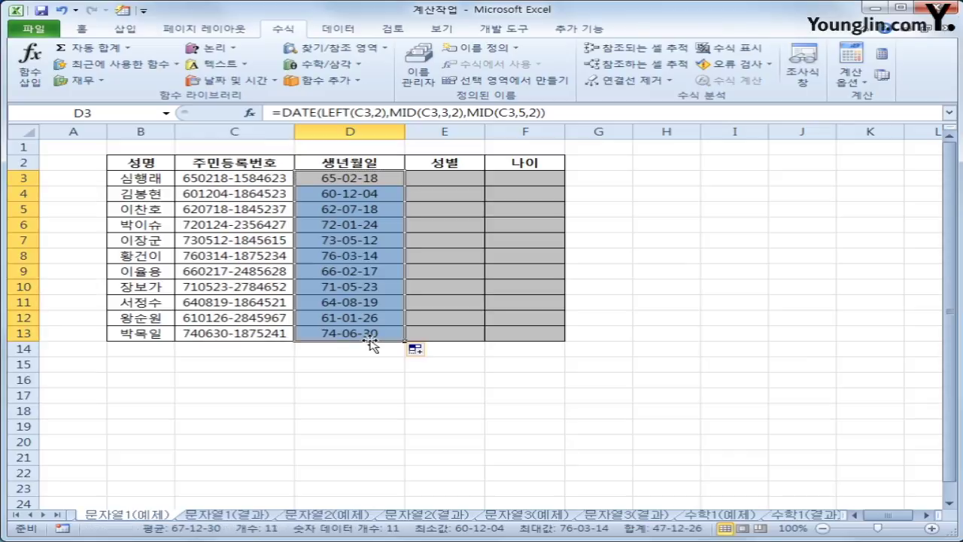
{"action": "left_click", "coordinate": [356, 178]}
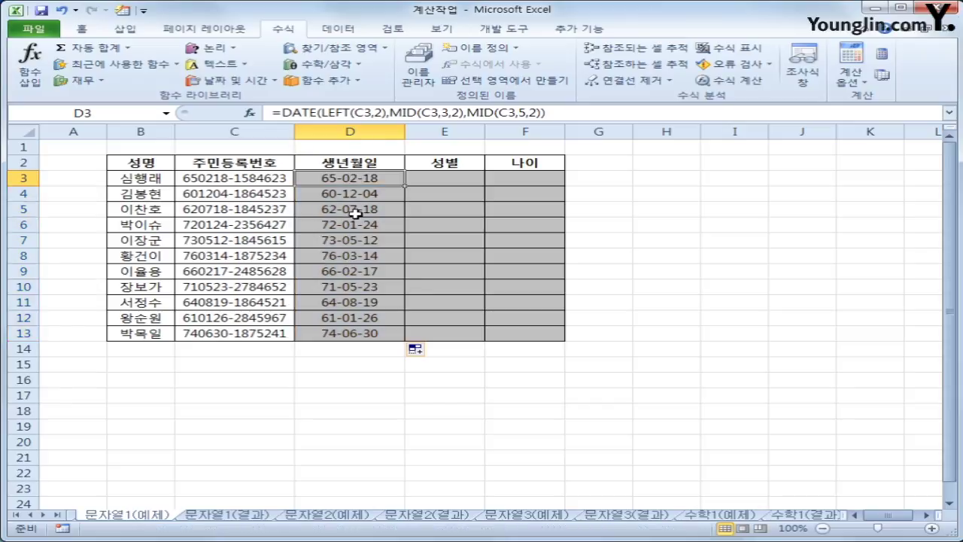
{"action": "left_click", "coordinate": [354, 268]}
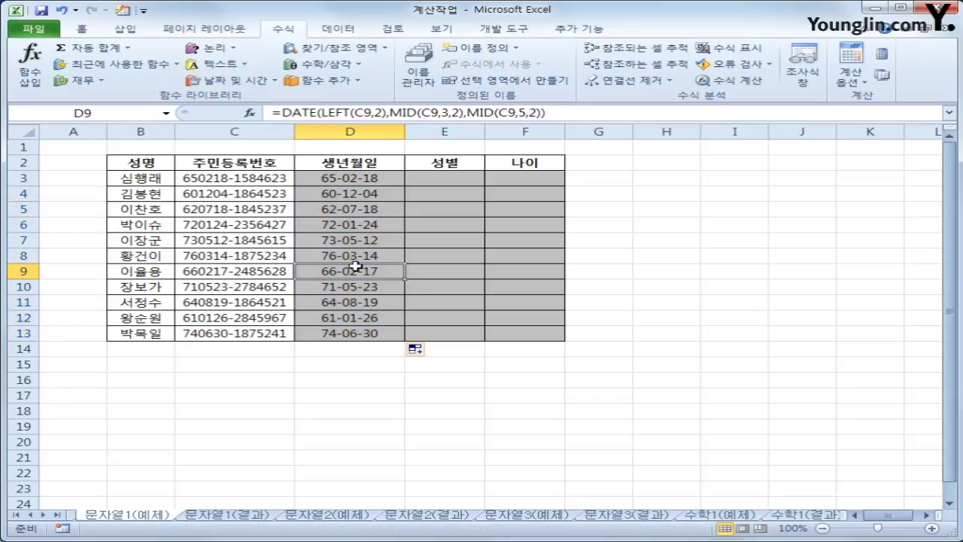
Insert an IF function in cell E3 and set its Logical_test argument to mid(C3,8,1)="1"
{"action": "left_click", "coordinate": [418, 179]}
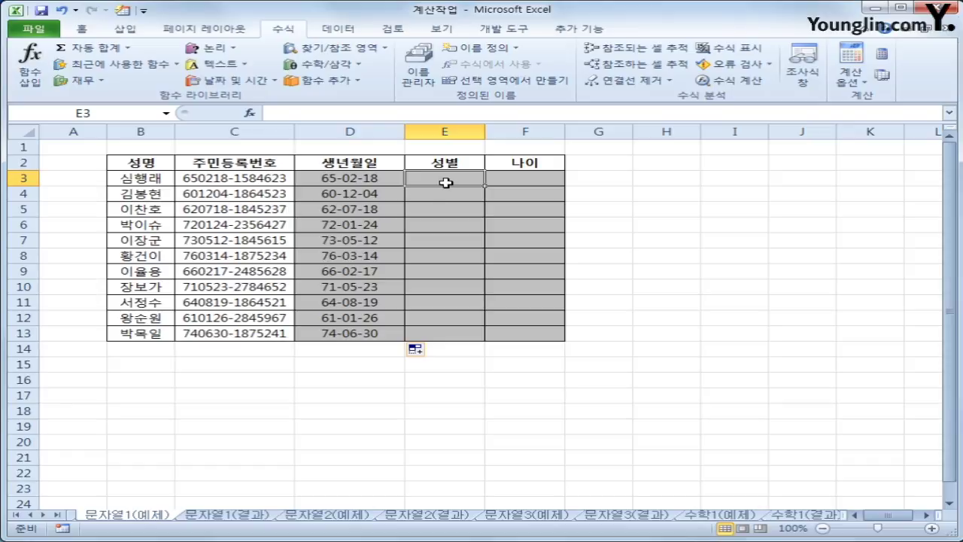
{"action": "left_click", "coordinate": [214, 47]}
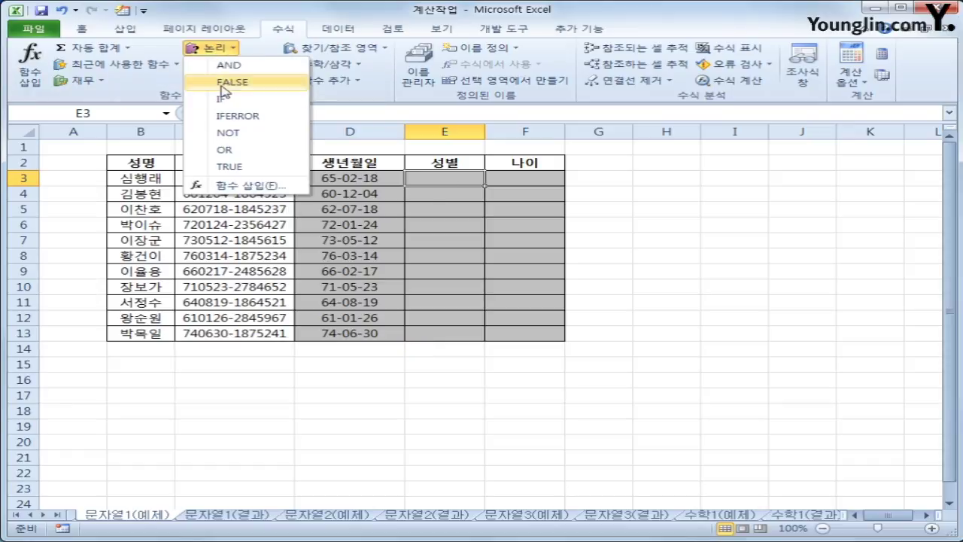
{"action": "left_click", "coordinate": [223, 100]}
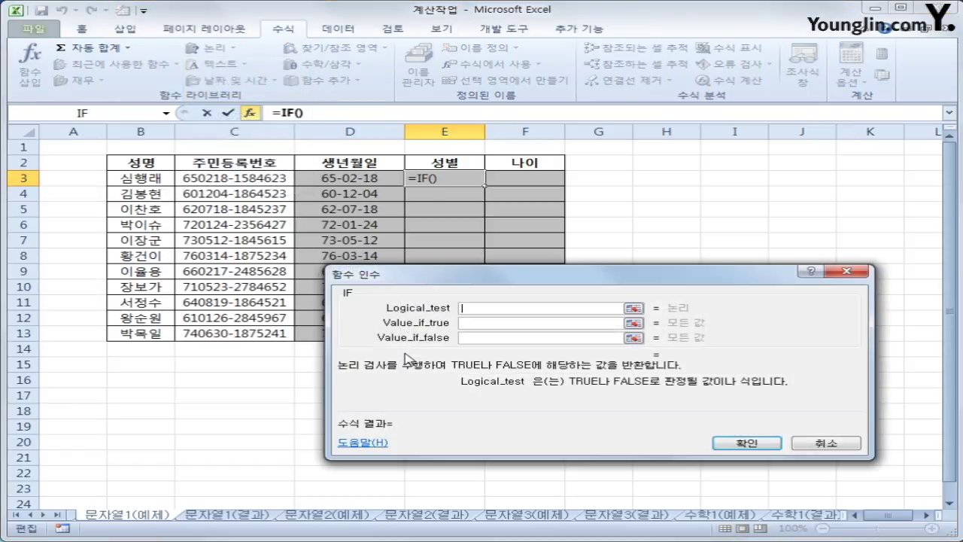
{"action": "type", "text": "mid("}
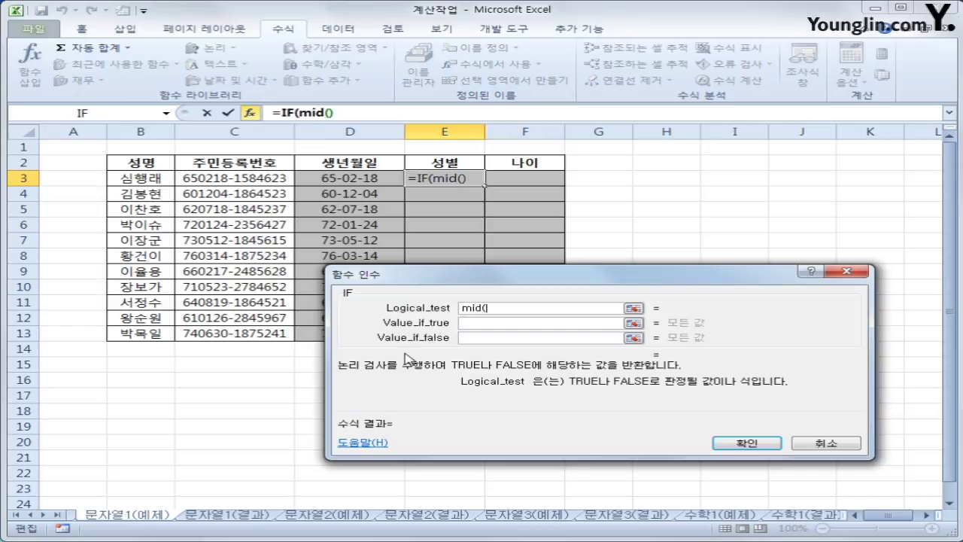
{"action": "left_click", "coordinate": [269, 178]}
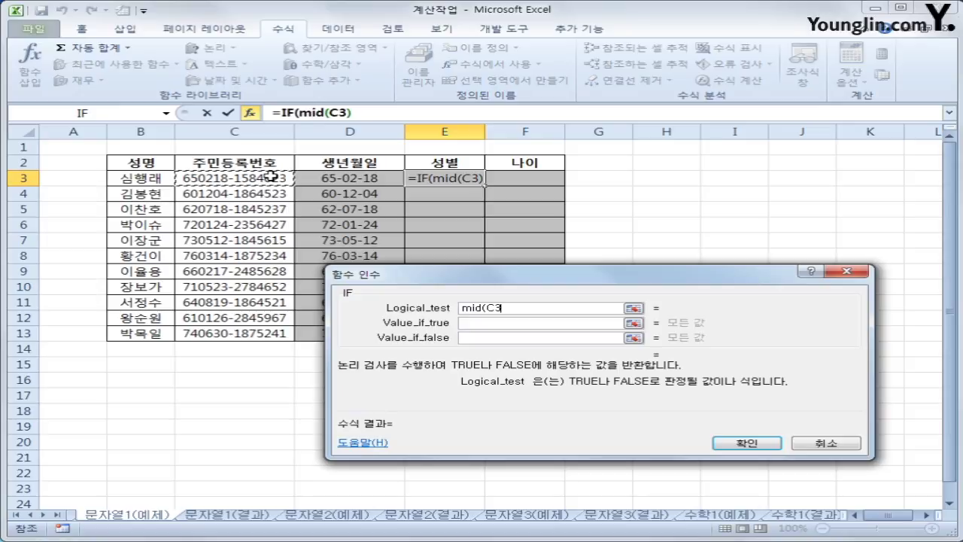
{"action": "type", "text": ",8"}
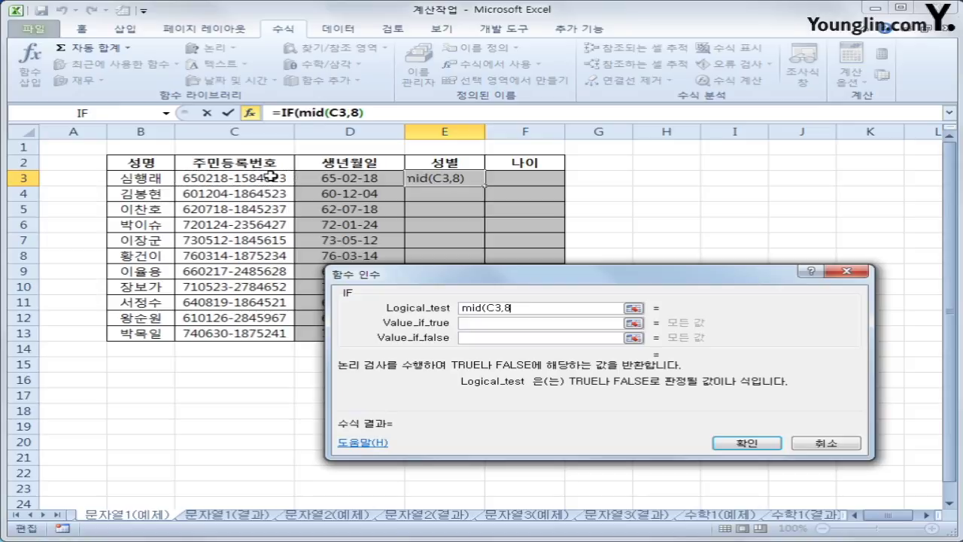
{"action": "type", "text": ",1)"}
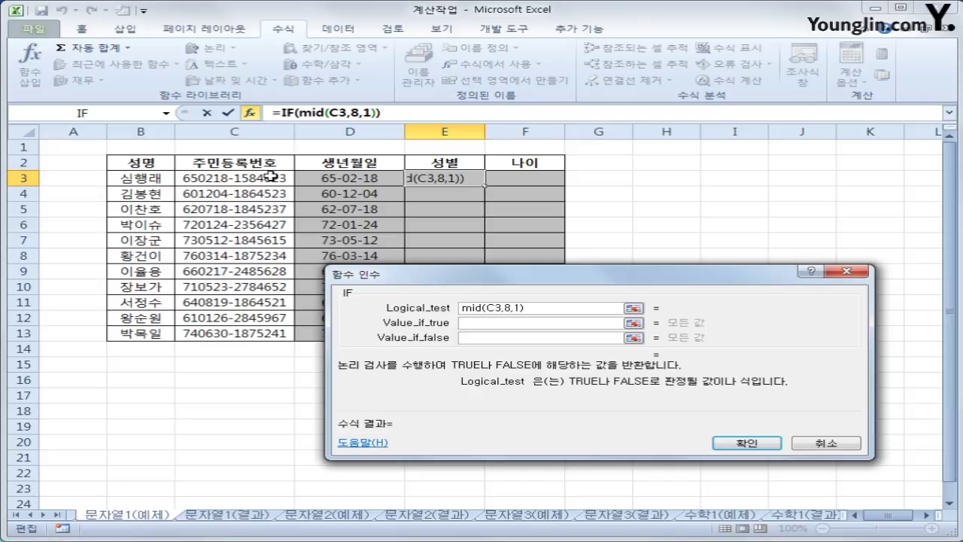
{"action": "type", "text": "=\"1\""}
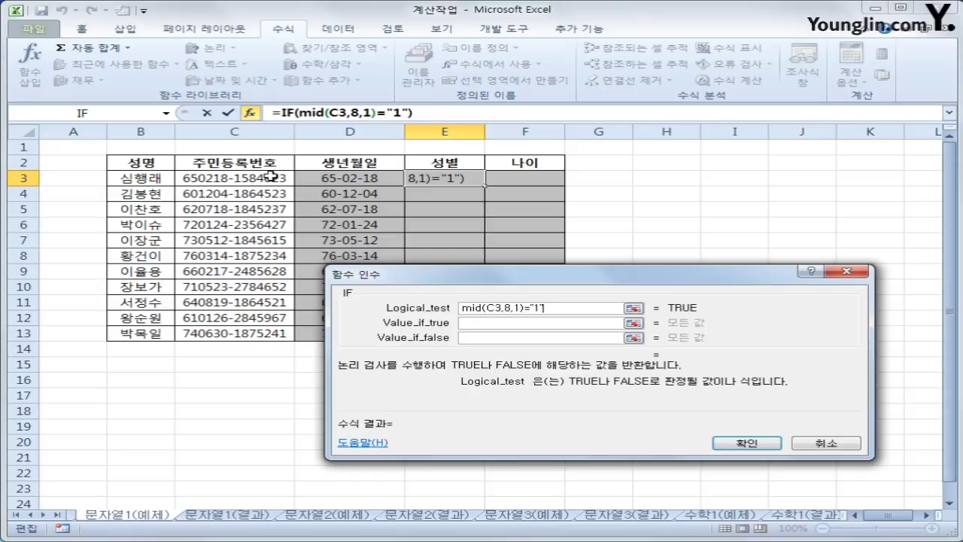
Set the IF function's Value_if_true to "남자" and Value_if_false to "여자", and finish the formula in E3
{"action": "key", "text": "Tab"}
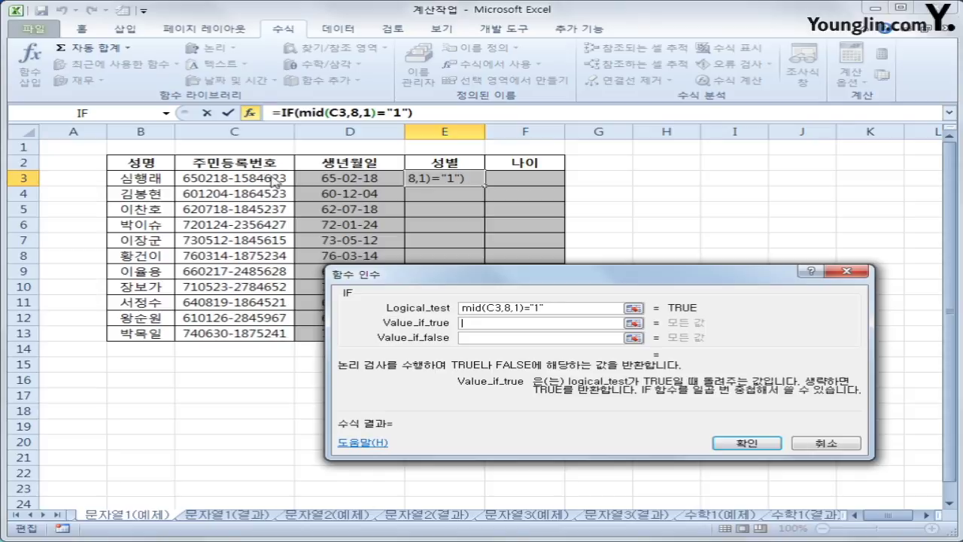
{"action": "type", "text": "sk"}
{"action": "key", "text": "BackSpace"}
{"action": "key", "text": "BackSpace"}
{"action": "type", "text": "남자"}
{"action": "key", "text": "Tab"}
{"action": "type", "text": "여자"}
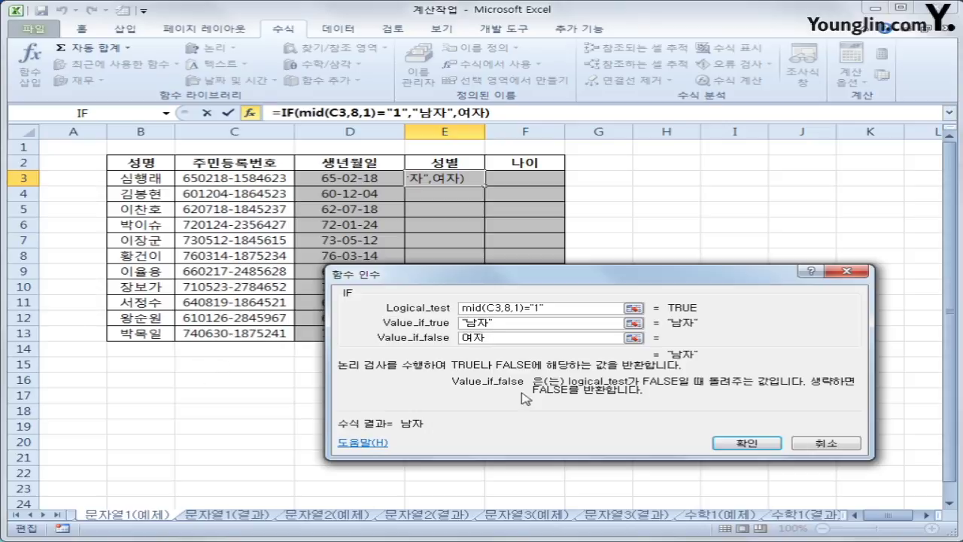
{"action": "key", "text": "Tab"}
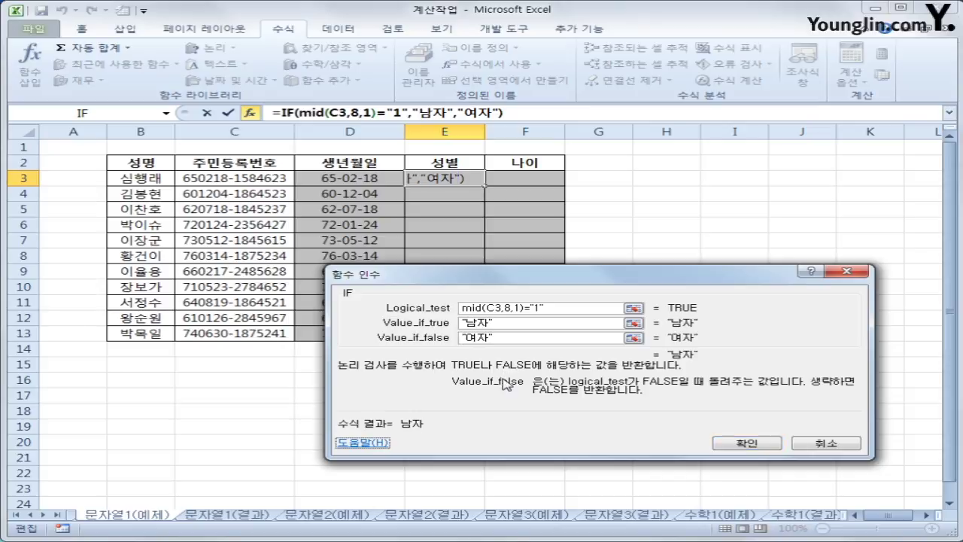
{"action": "left_click", "coordinate": [743, 443]}
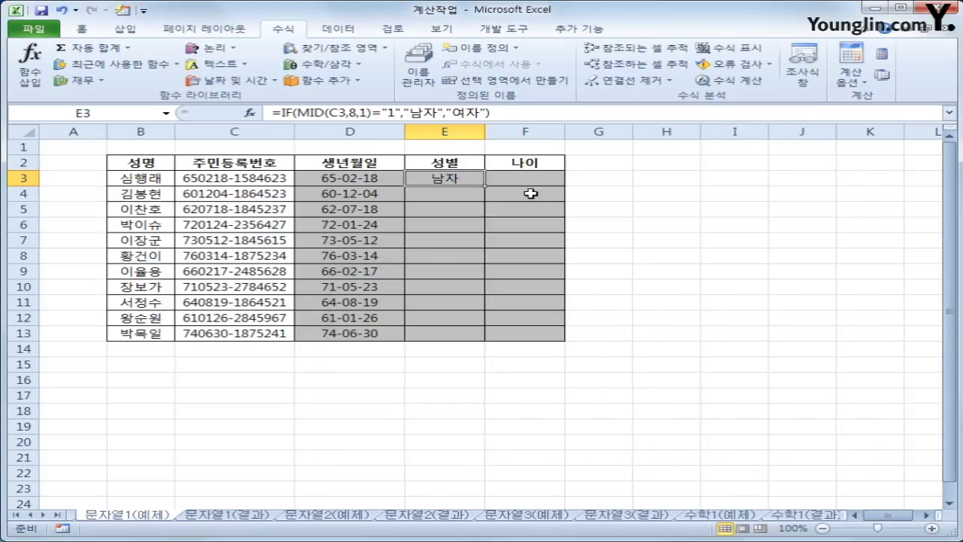
{"action": "left_click_drag", "start_coordinate": [486, 186], "coordinate": [486, 351]}
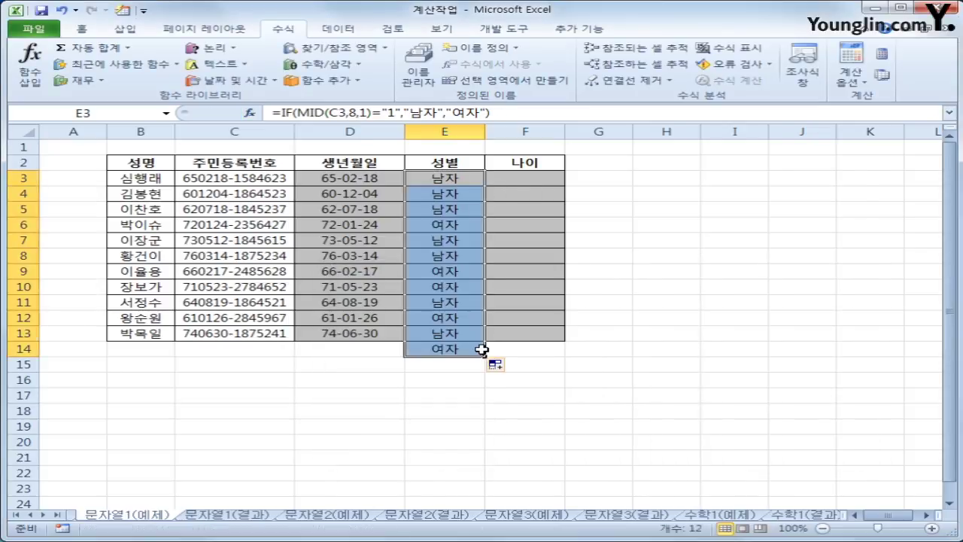
{"action": "left_click", "coordinate": [482, 350]}
{"action": "left_click", "coordinate": [61, 10]}
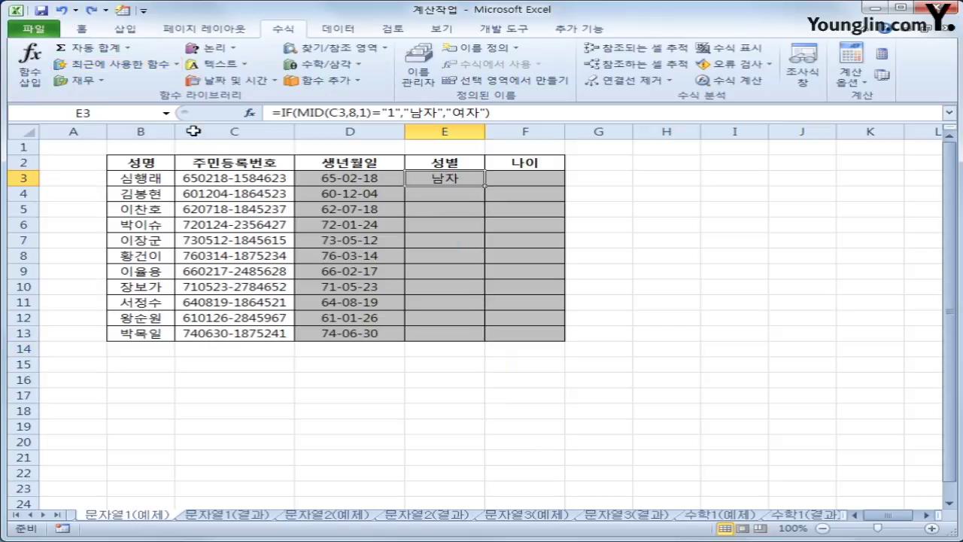
Fill the 성별 formula from E3 down to E13
{"action": "left_click_drag", "start_coordinate": [483, 187], "coordinate": [484, 339]}
Insert a YEAR function in cell F3 with today() as its Serial_number argument
{"action": "left_click", "coordinate": [542, 179]}
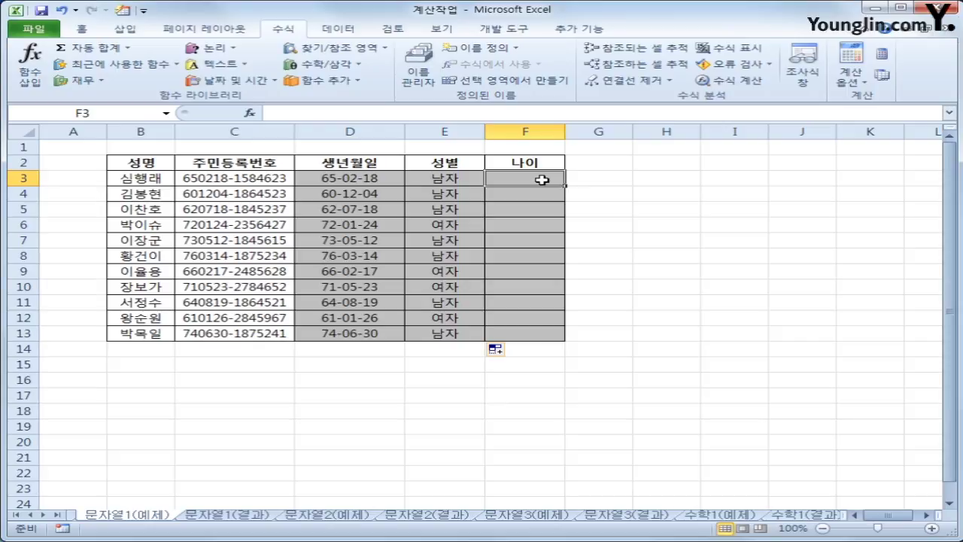
{"action": "type", "text": "=ㅠ"}
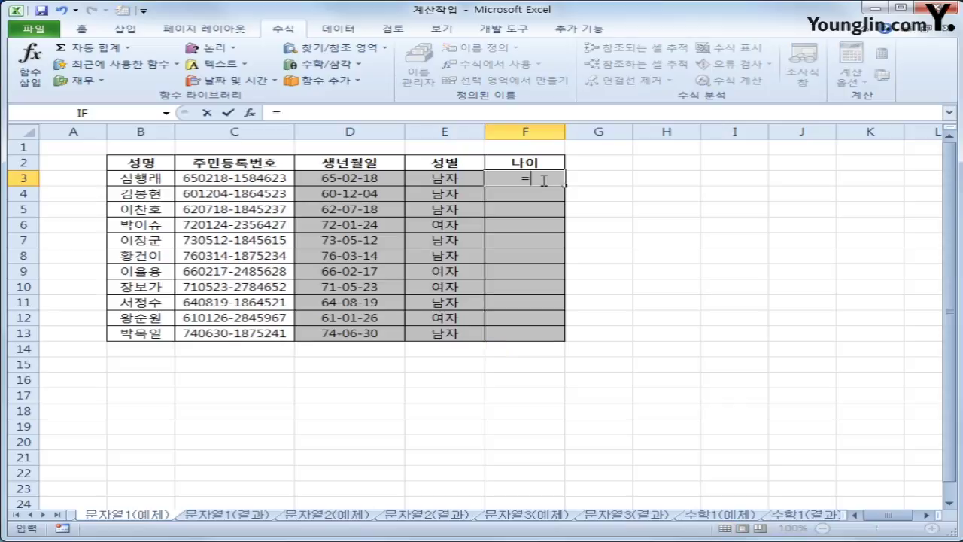
{"action": "key", "text": "Escape"}
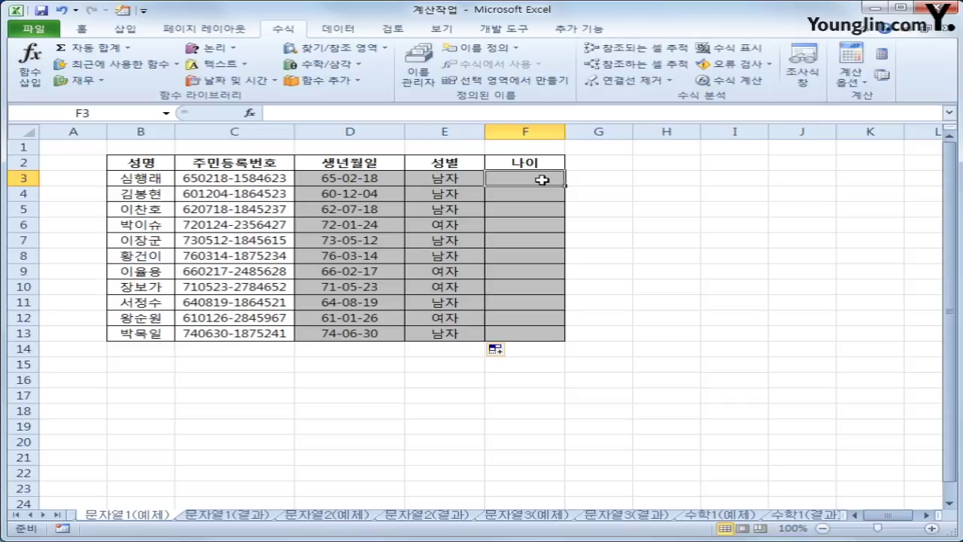
{"action": "left_click", "coordinate": [240, 80]}
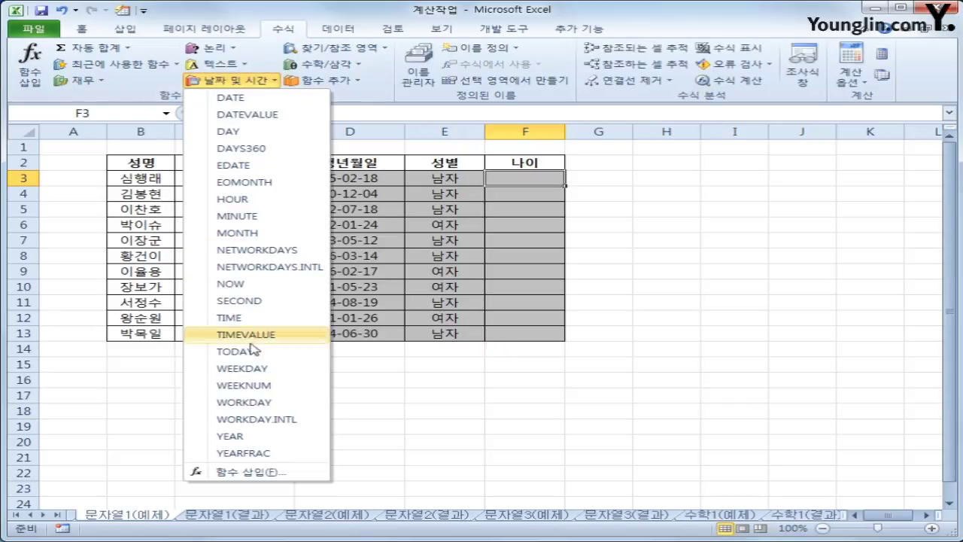
{"action": "left_click", "coordinate": [260, 436]}
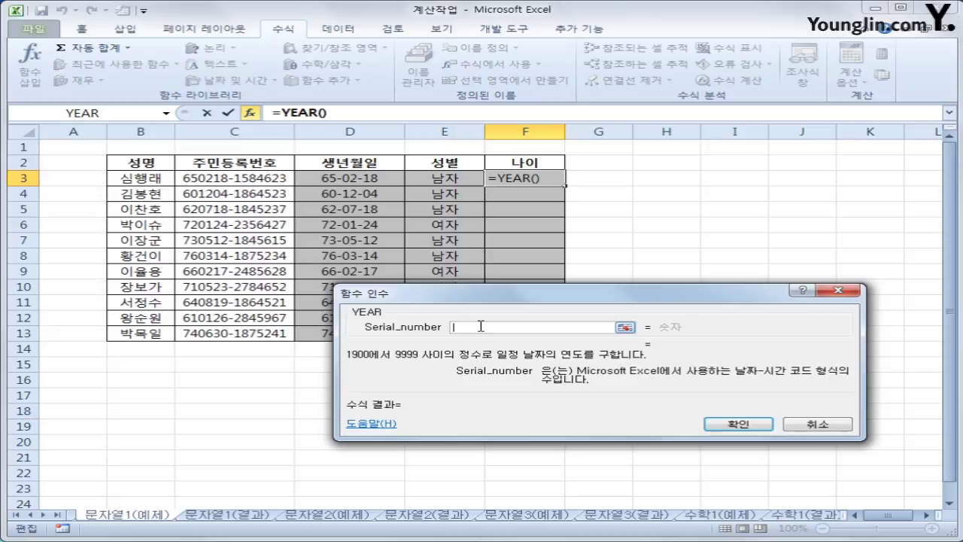
{"action": "type", "text": "새"}
{"action": "key", "text": "BackSpace"}
{"action": "type", "text": "today()"}
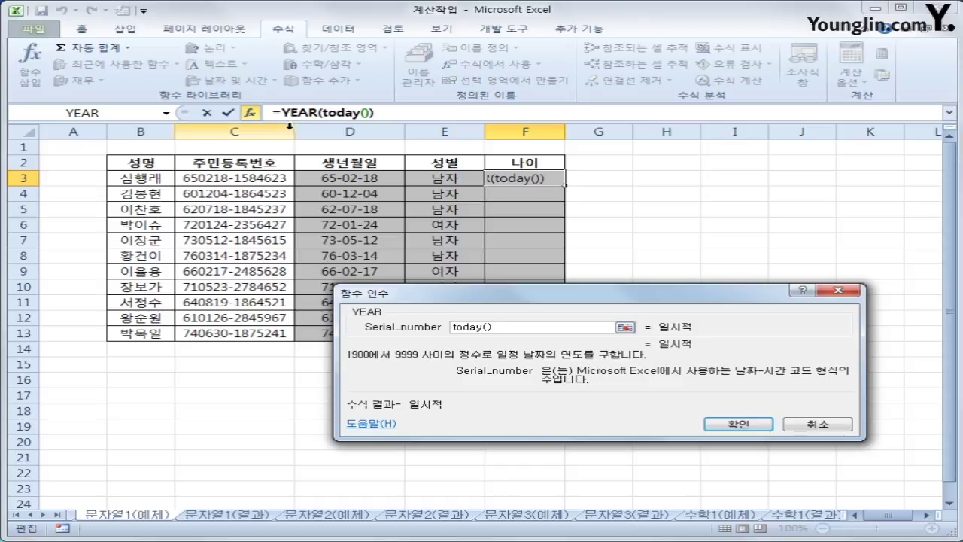
{"action": "left_click", "coordinate": [277, 472]}
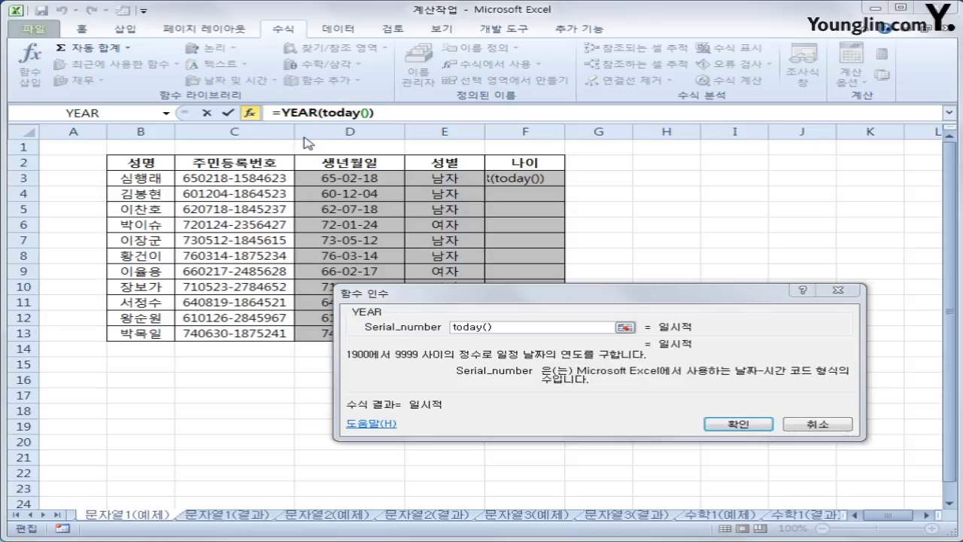
{"action": "left_click", "coordinate": [735, 424]}
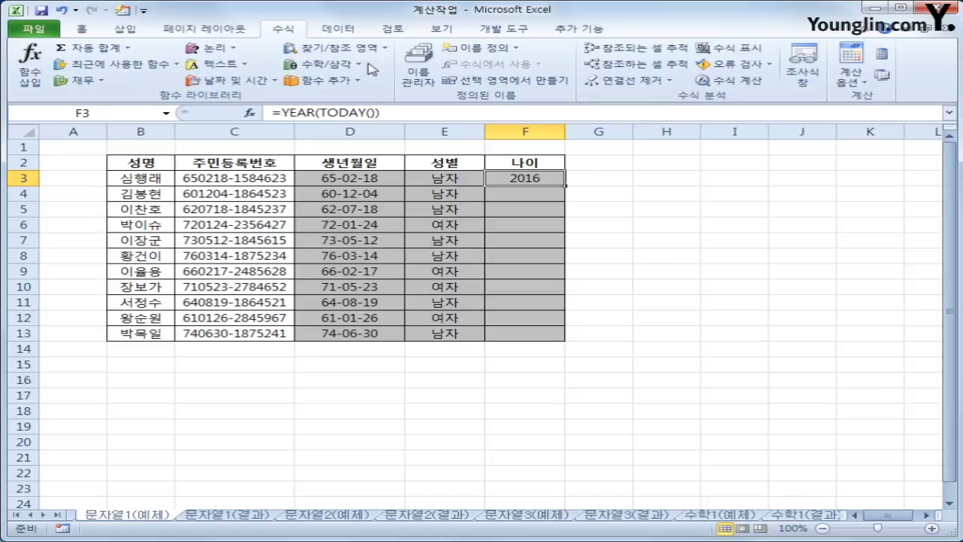
Extend the formula in F3 to subtract LEFT(C3,2) and 1900, giving =YEAR(TODAY())-LEFT(C3,2)-1900
{"action": "left_click", "coordinate": [399, 110]}
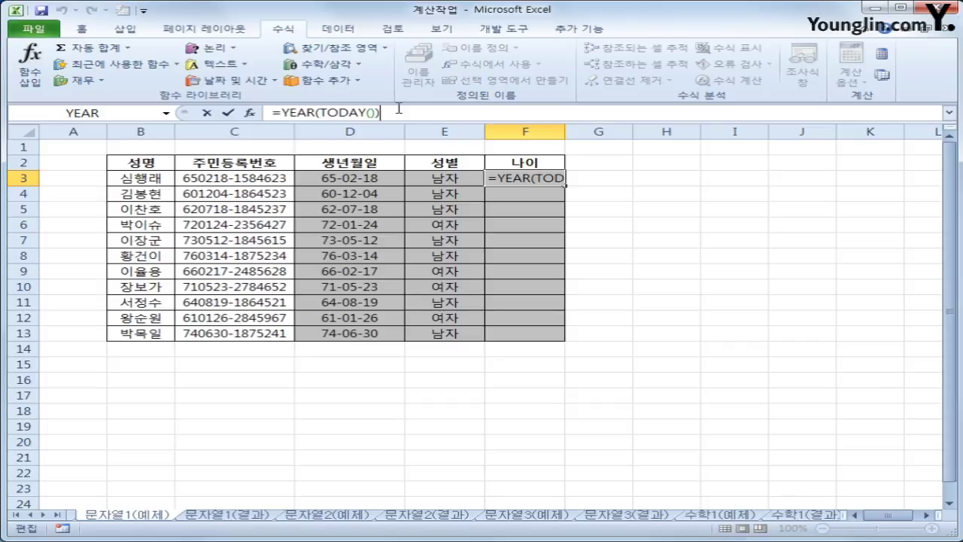
{"action": "type", "text": "-"}
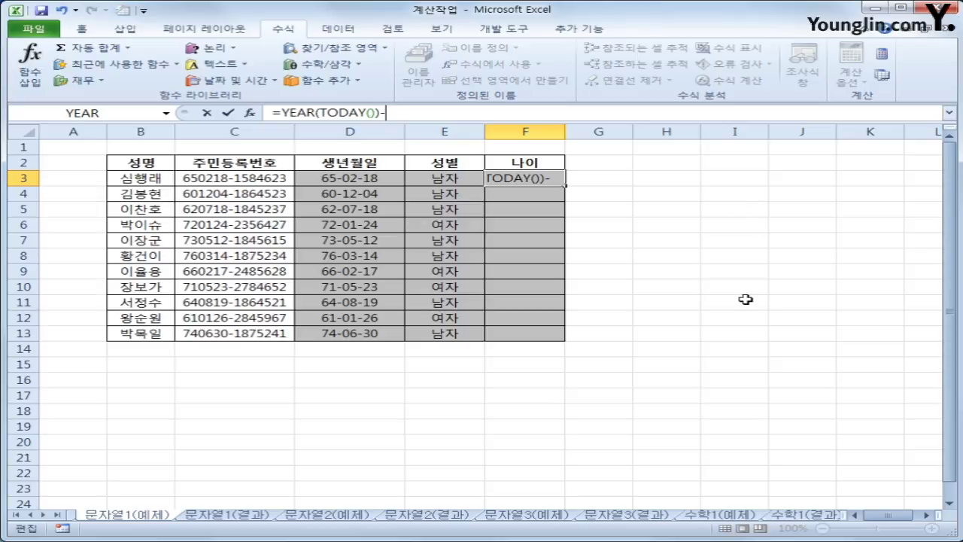
{"action": "type", "text": "le"}
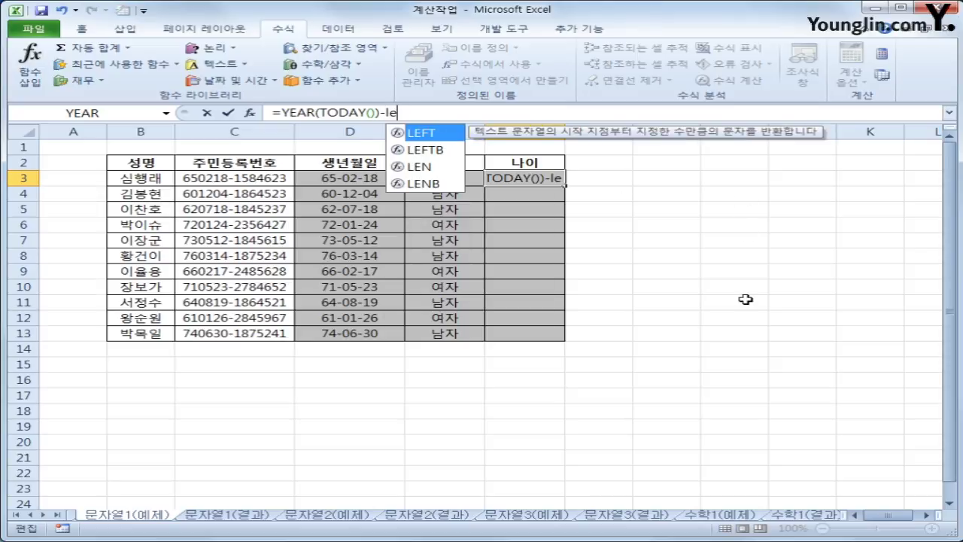
{"action": "key", "text": "Tab"}
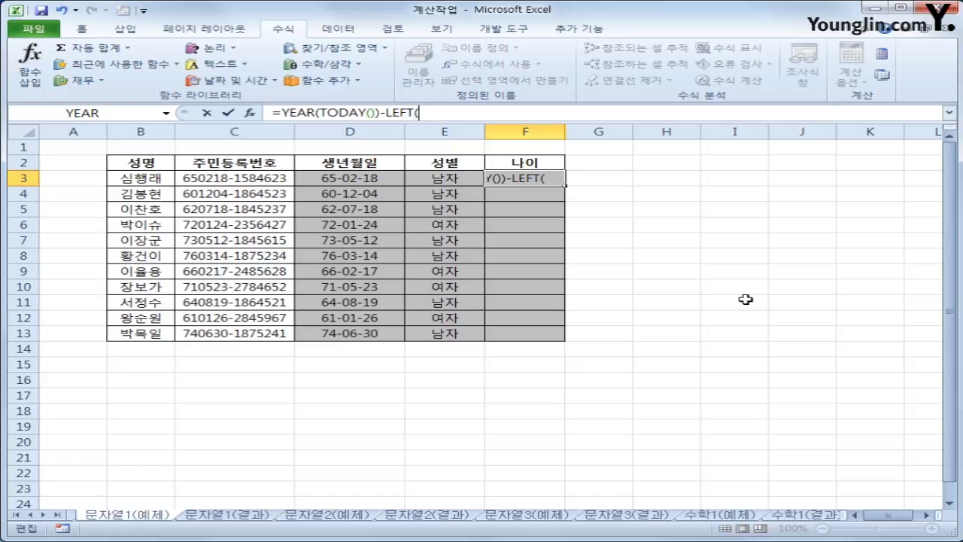
{"action": "left_click", "coordinate": [224, 183]}
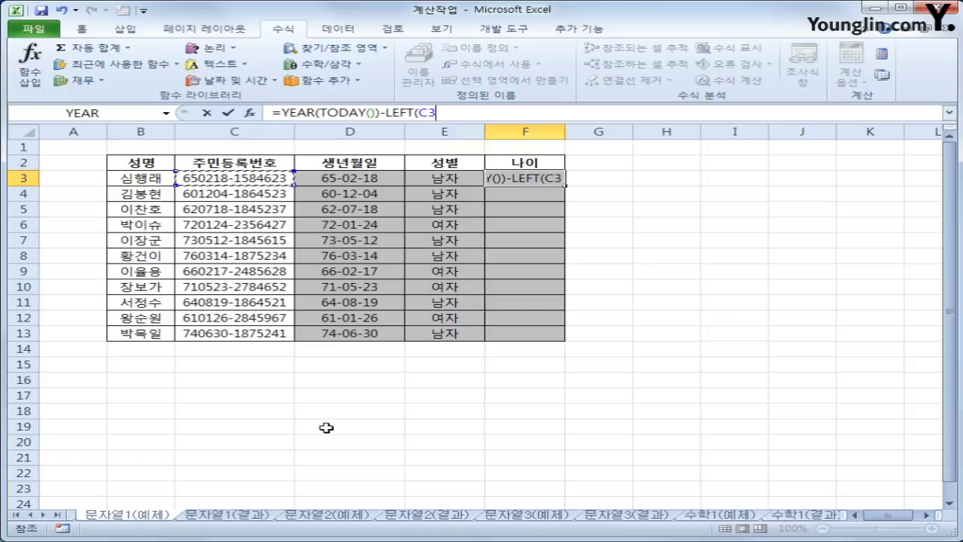
{"action": "type", "text": ",2"}
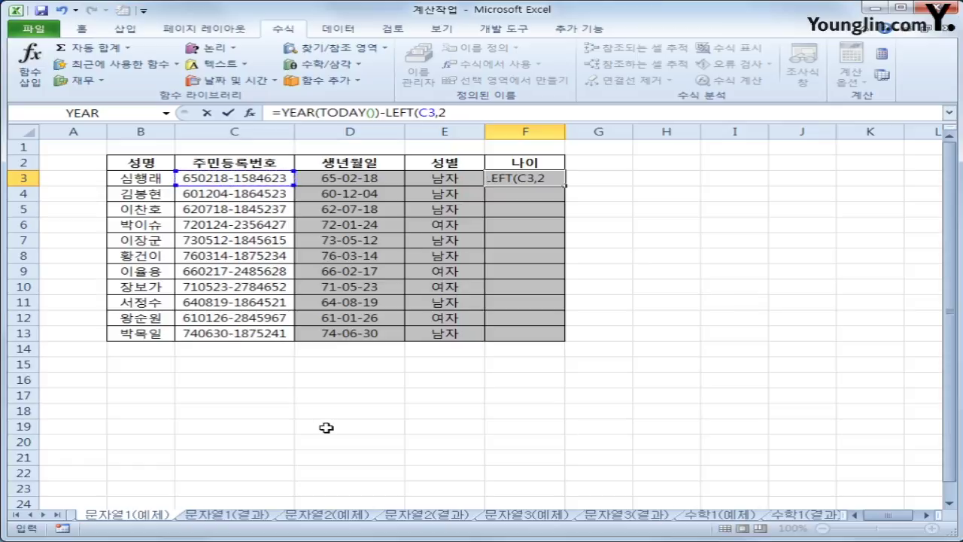
{"action": "type", "text": ")-"}
{"action": "type", "text": "1900"}
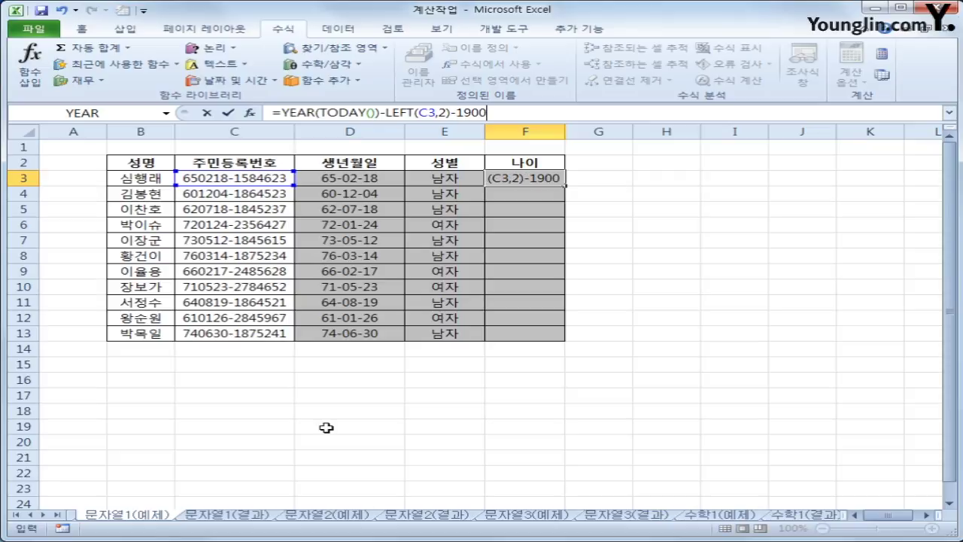
{"action": "key", "text": "Return"}
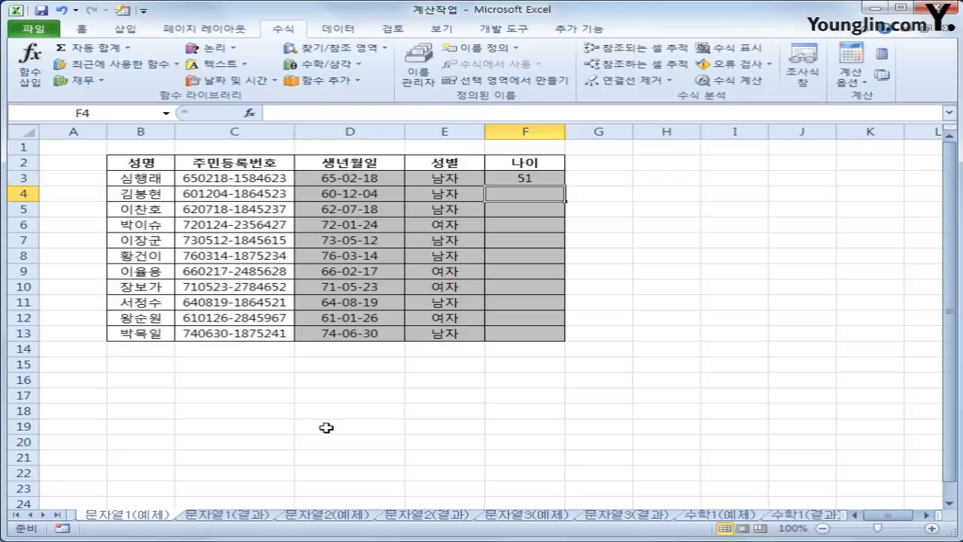
Fill the 나이 formula from F3 down to F13, then review the source numbers in C3:C13 and the formula in F3
{"action": "left_click", "coordinate": [524, 179]}
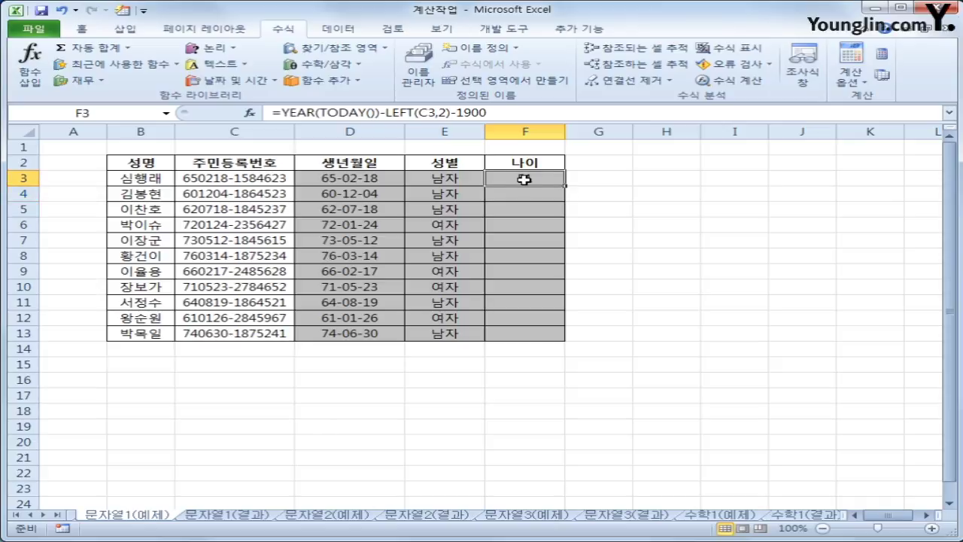
{"action": "left_click_drag", "start_coordinate": [563, 183], "coordinate": [551, 336]}
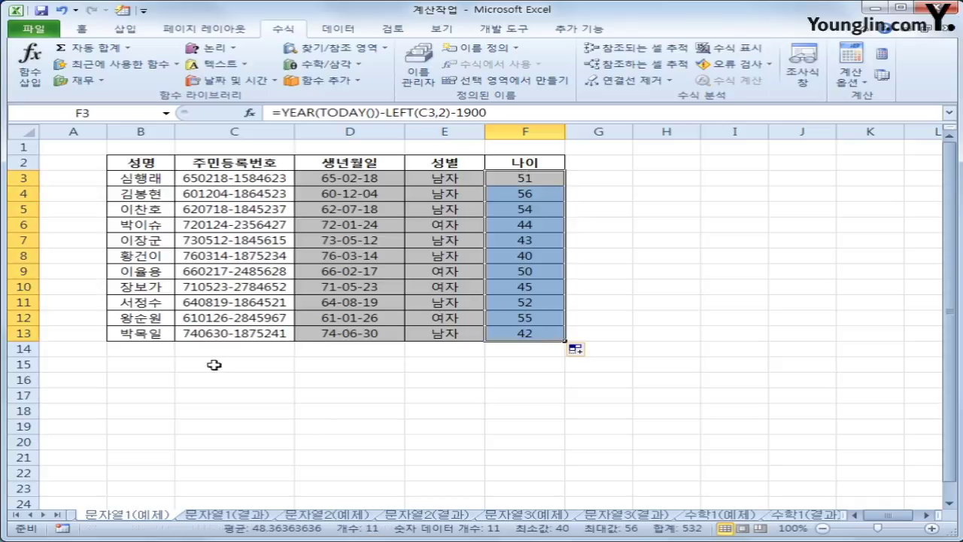
{"action": "left_click_drag", "start_coordinate": [201, 179], "coordinate": [205, 331]}
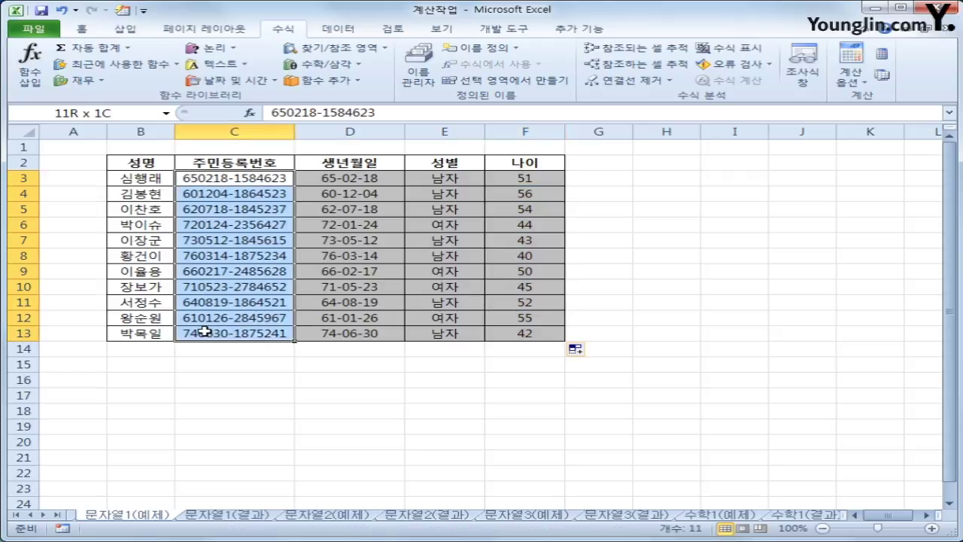
{"action": "left_click_drag", "start_coordinate": [205, 332], "coordinate": [205, 332]}
{"action": "left_click_drag", "start_coordinate": [202, 181], "coordinate": [205, 326]}
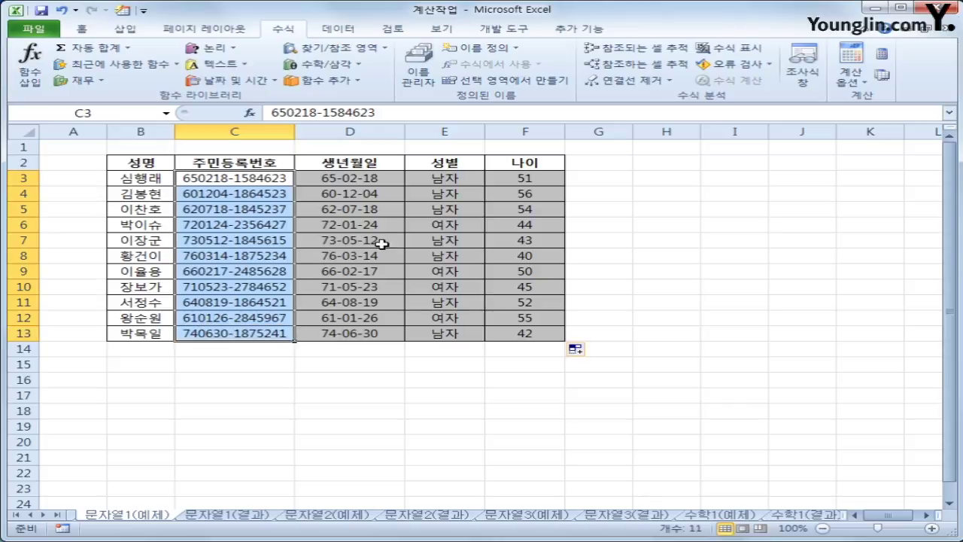
{"action": "left_click", "coordinate": [518, 181]}
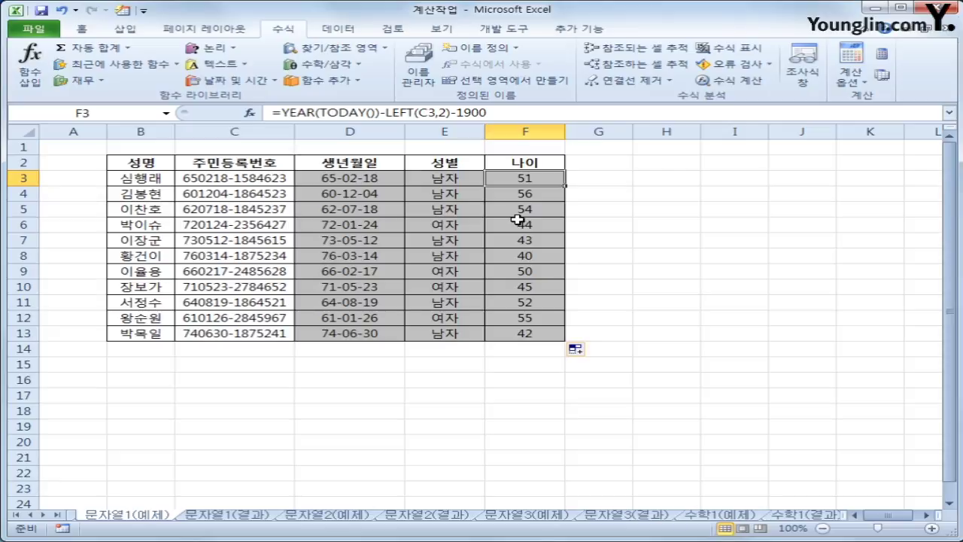
Go to the 문자열2(예제) sheet and review the sample texts in B3:B7 and the function headings in C2:G2
{"action": "key", "text": "ctrl+Page_Down"}
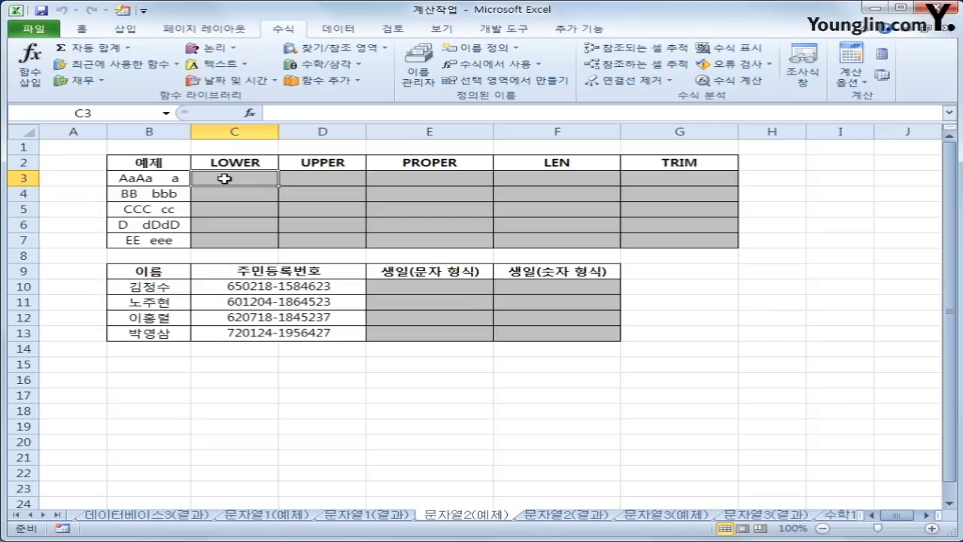
{"action": "left_click_drag", "start_coordinate": [177, 179], "coordinate": [173, 244]}
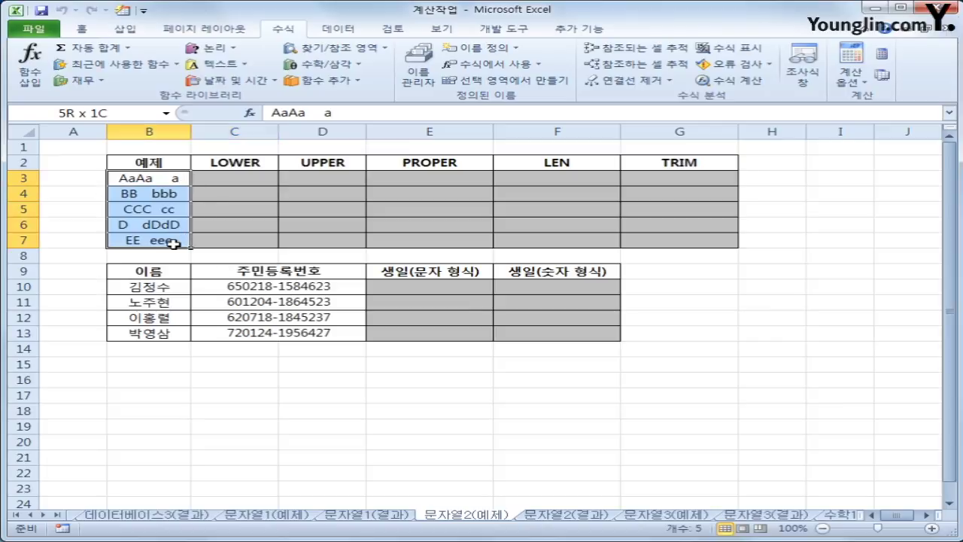
{"action": "left_click", "coordinate": [230, 159]}
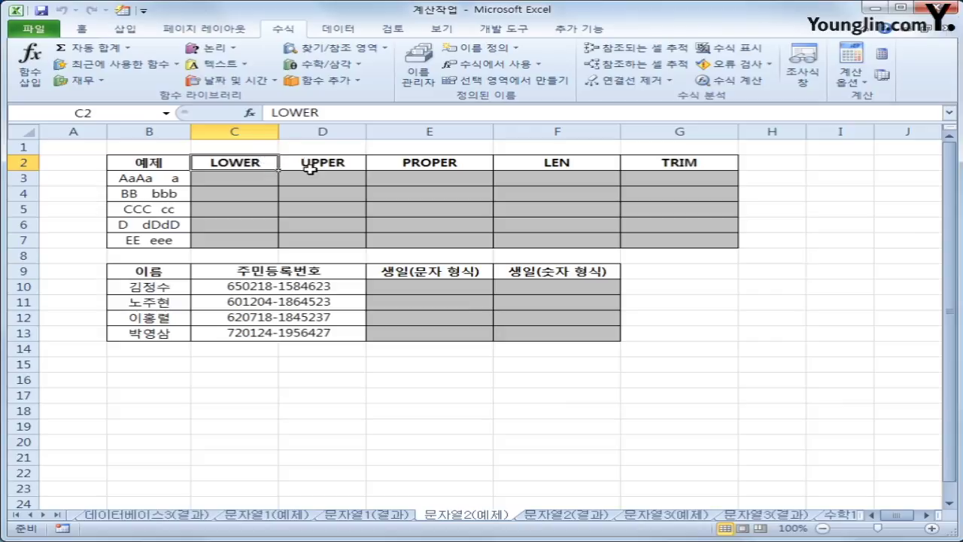
{"action": "left_click", "coordinate": [309, 168]}
{"action": "left_click", "coordinate": [433, 165]}
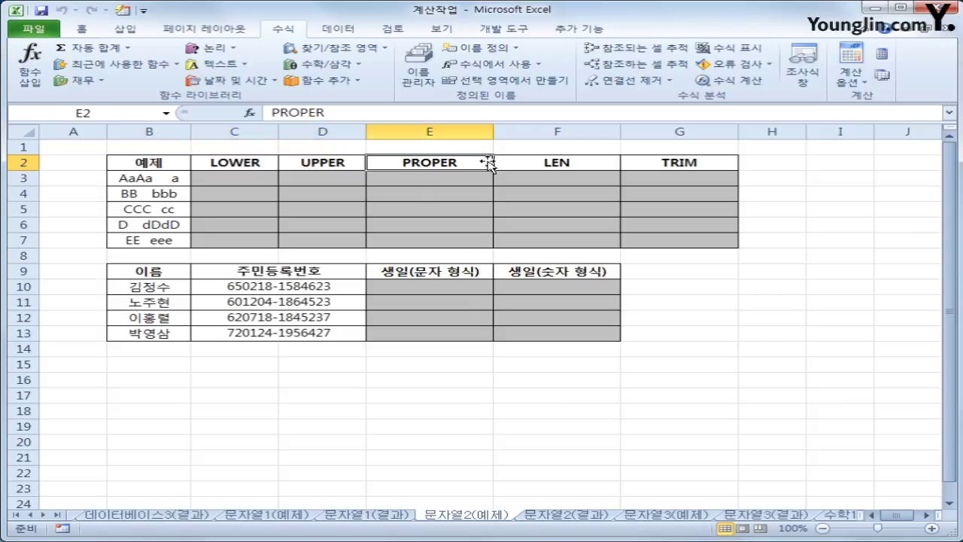
{"action": "left_click", "coordinate": [555, 160]}
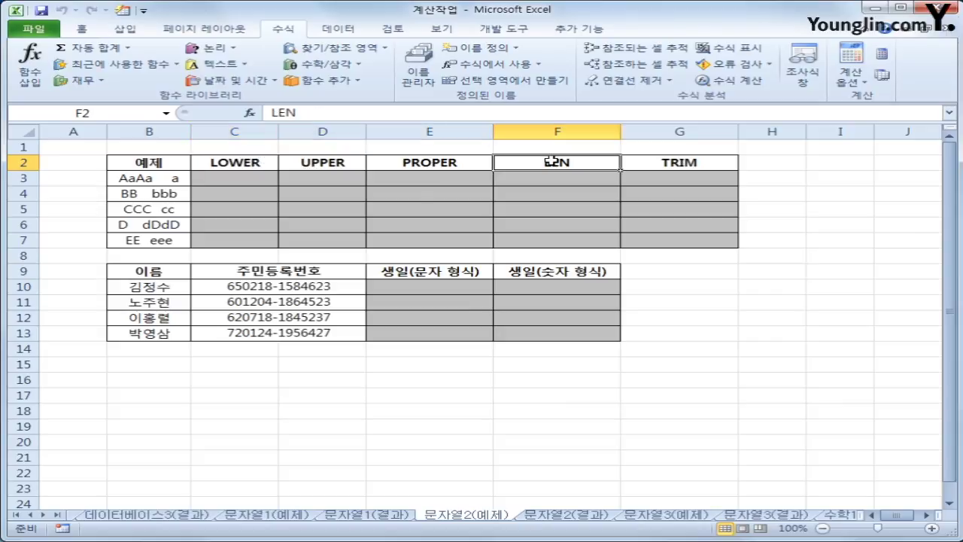
{"action": "left_click", "coordinate": [673, 164]}
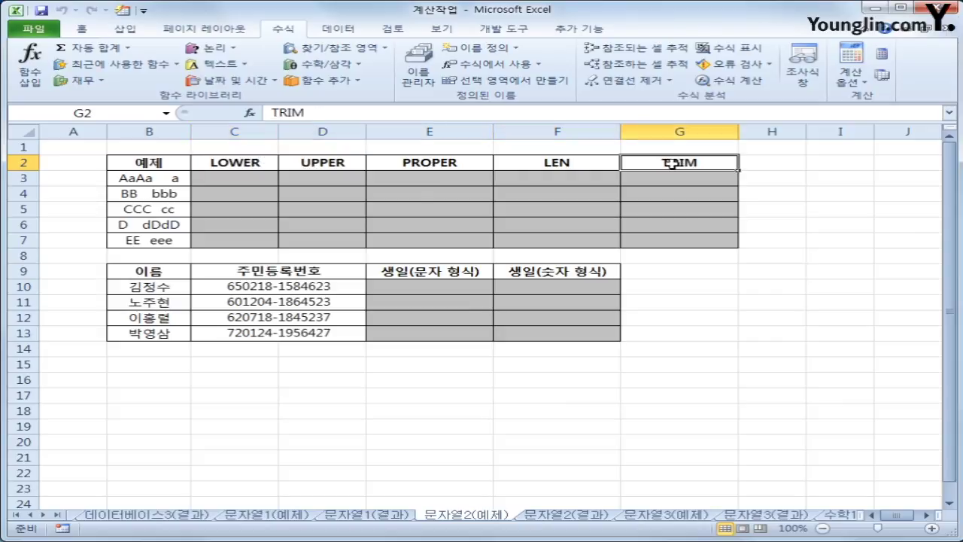
Insert a LOWER function in C3 with B3 as its Text argument and fill it down to C7
{"action": "left_click", "coordinate": [239, 182]}
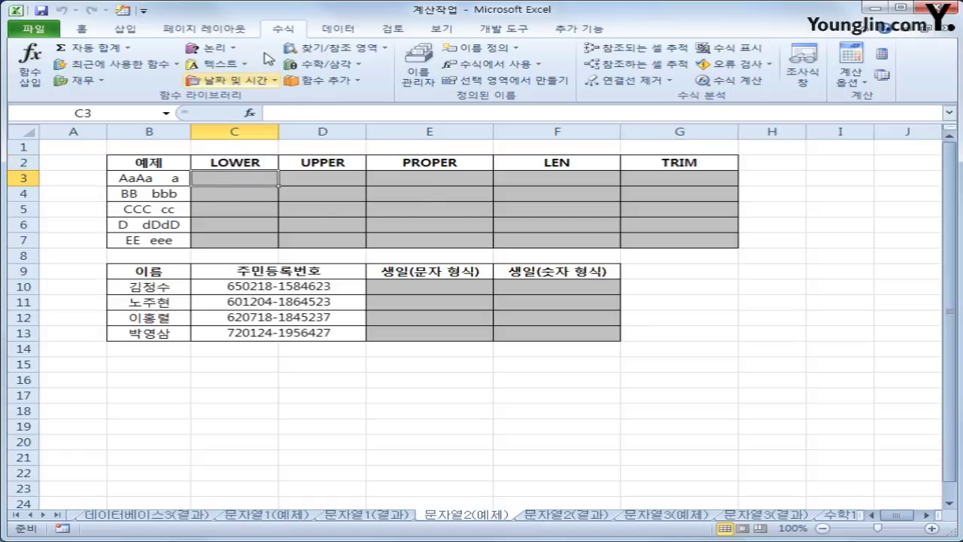
{"action": "left_click", "coordinate": [222, 66]}
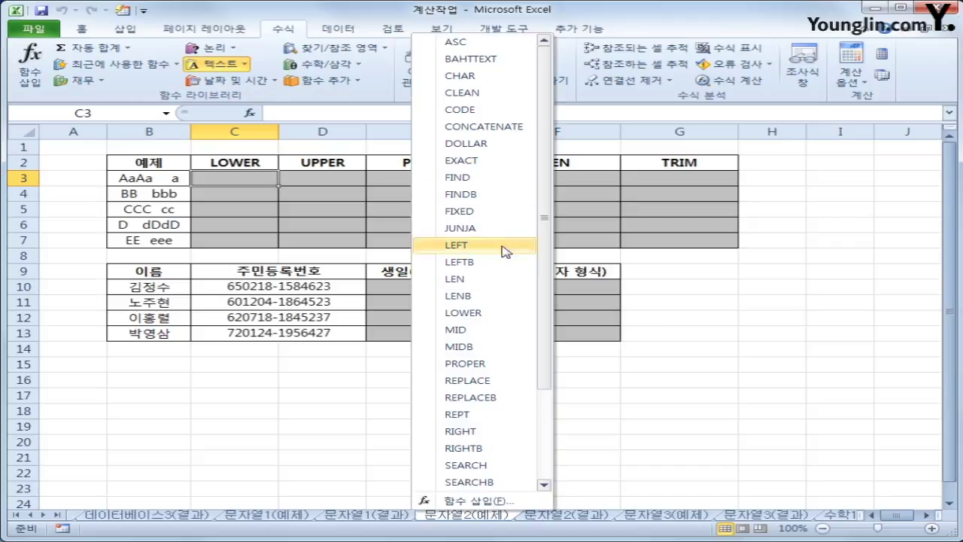
{"action": "left_click", "coordinate": [505, 312]}
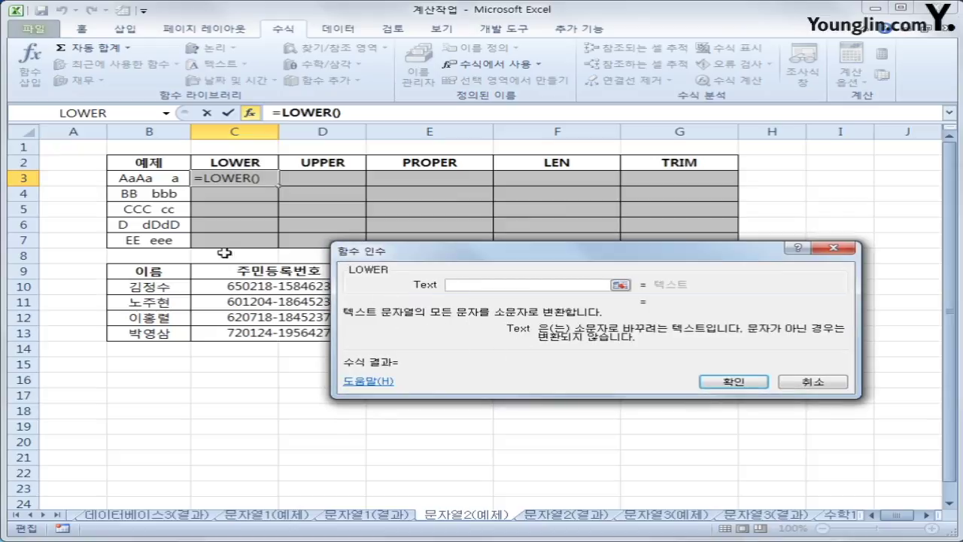
{"action": "left_click", "coordinate": [155, 180]}
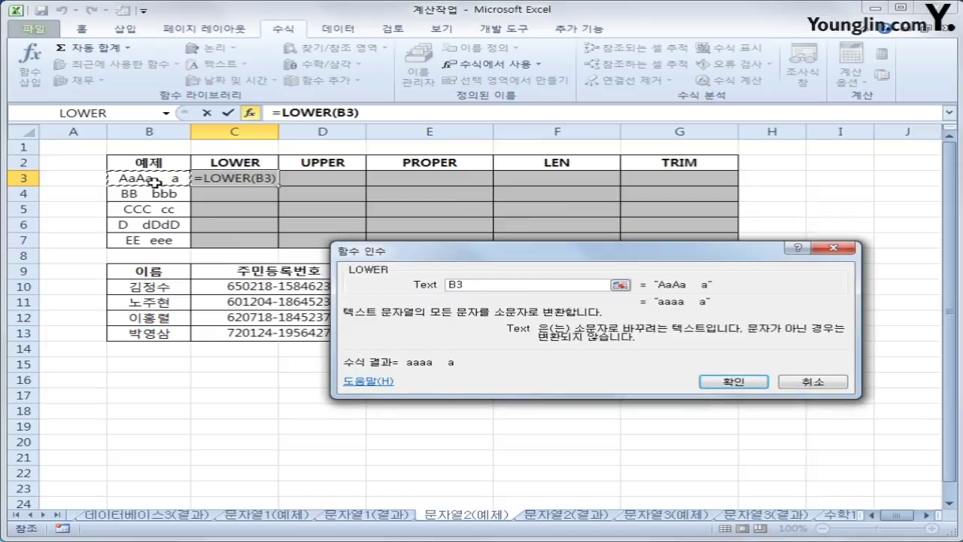
{"action": "left_click", "coordinate": [727, 380]}
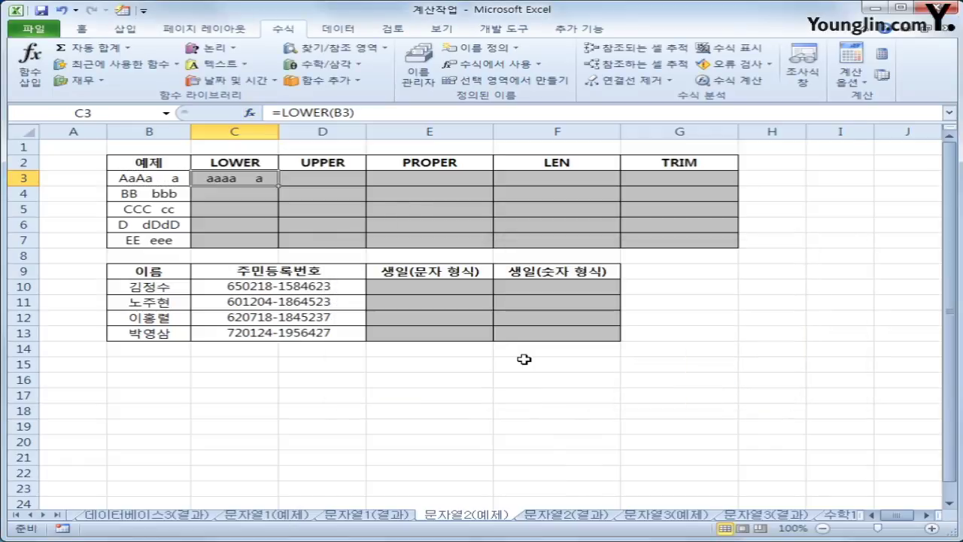
{"action": "left_click_drag", "start_coordinate": [278, 191], "coordinate": [275, 251]}
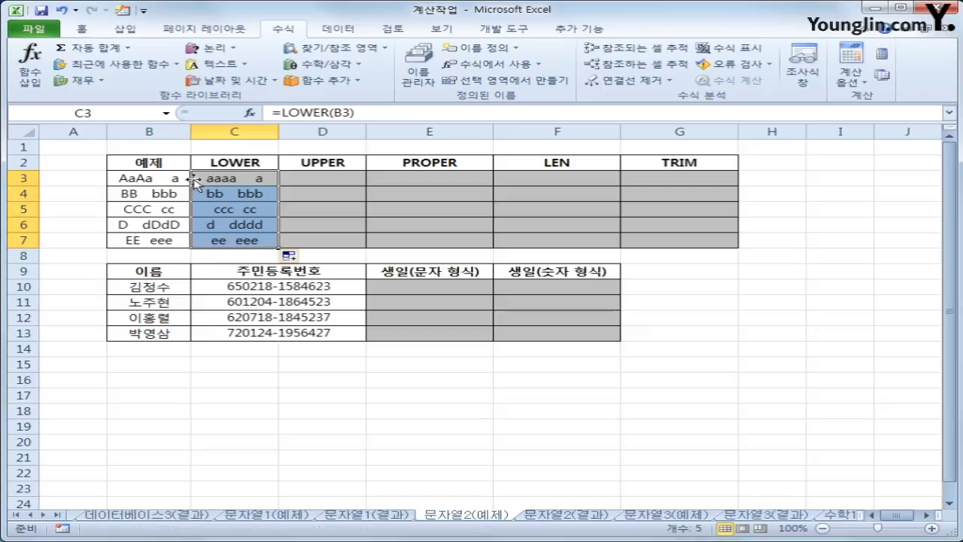
Insert an UPPER function in D3 with B3 as its Text argument and fill it down to D7
{"action": "left_click", "coordinate": [353, 178]}
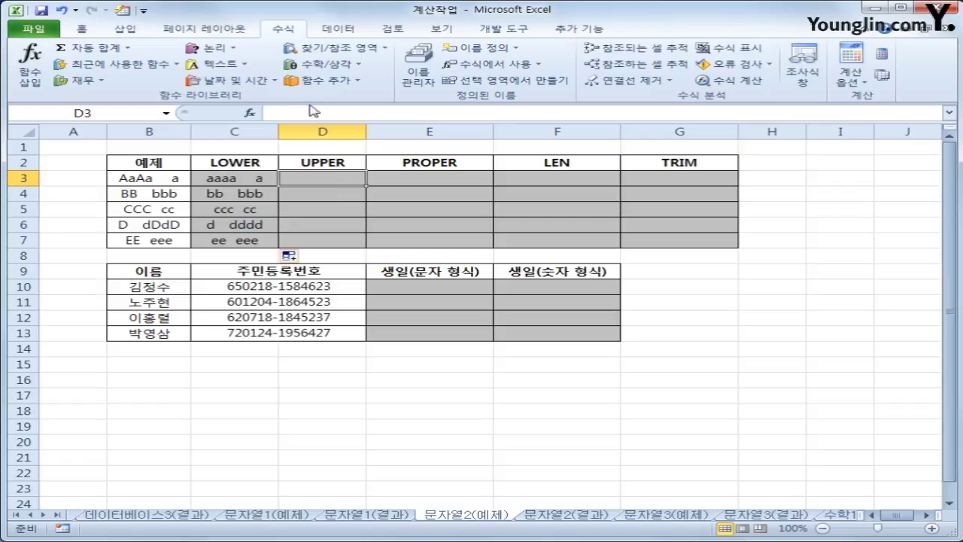
{"action": "left_click", "coordinate": [238, 64]}
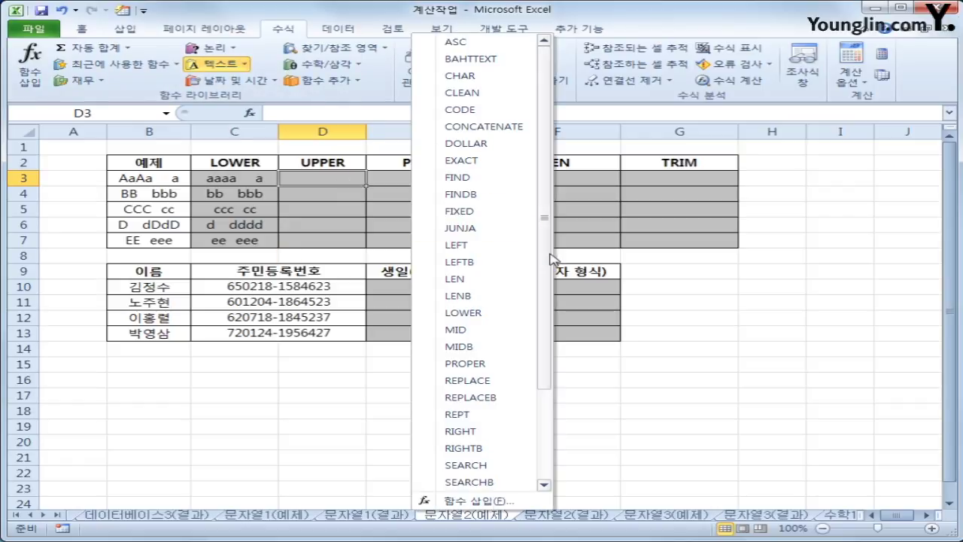
{"action": "left_click_drag", "start_coordinate": [553, 262], "coordinate": [554, 348]}
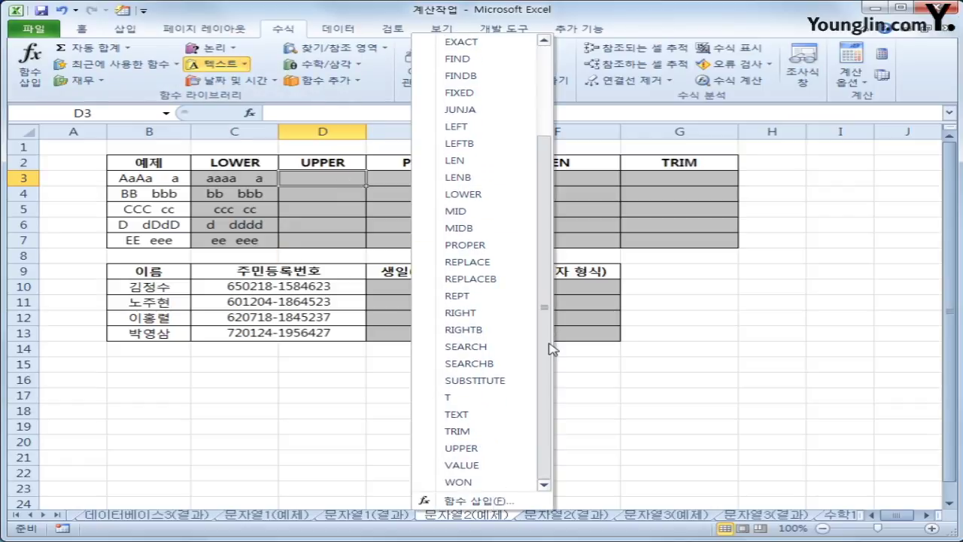
{"action": "left_click", "coordinate": [461, 448]}
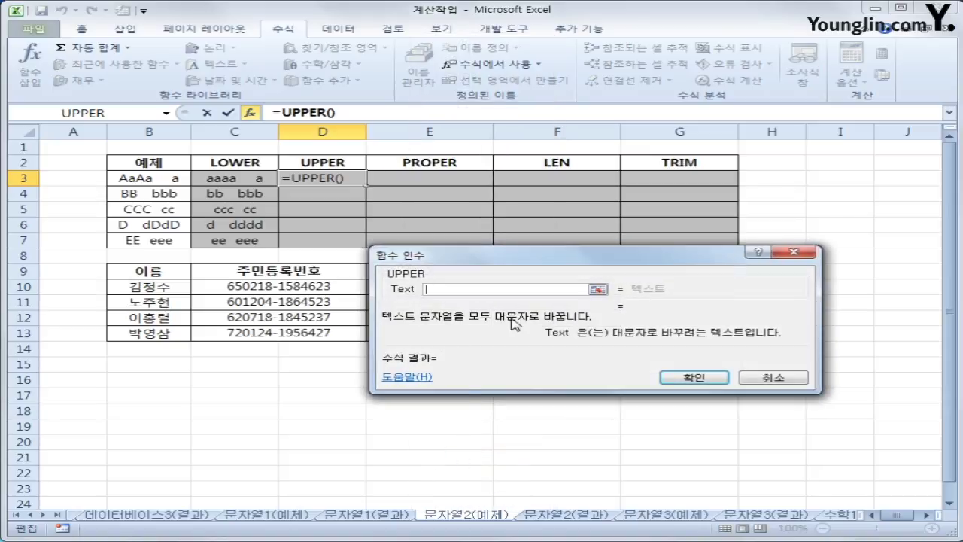
{"action": "left_click", "coordinate": [176, 185]}
{"action": "left_click", "coordinate": [665, 376]}
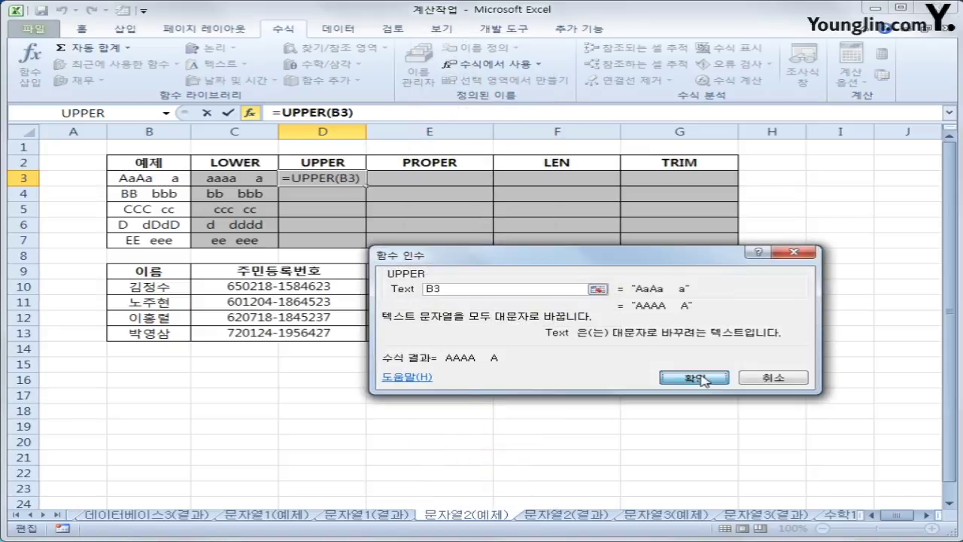
{"action": "left_click_drag", "start_coordinate": [367, 186], "coordinate": [360, 251]}
Insert a PROPER function in E3 with B3 as its Text argument and fill it down to E7
{"action": "left_click", "coordinate": [396, 185]}
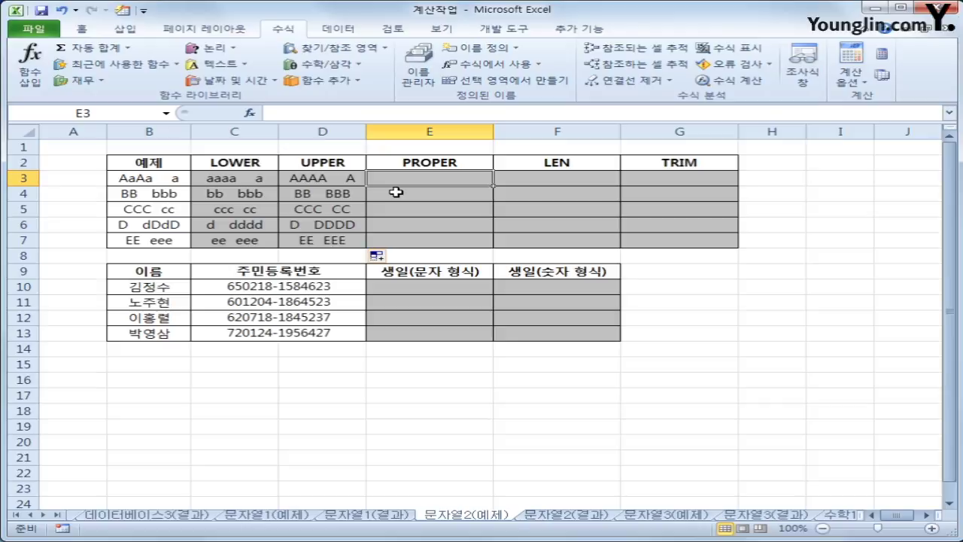
{"action": "left_click", "coordinate": [234, 66]}
{"action": "left_click_drag", "start_coordinate": [547, 198], "coordinate": [546, 244]}
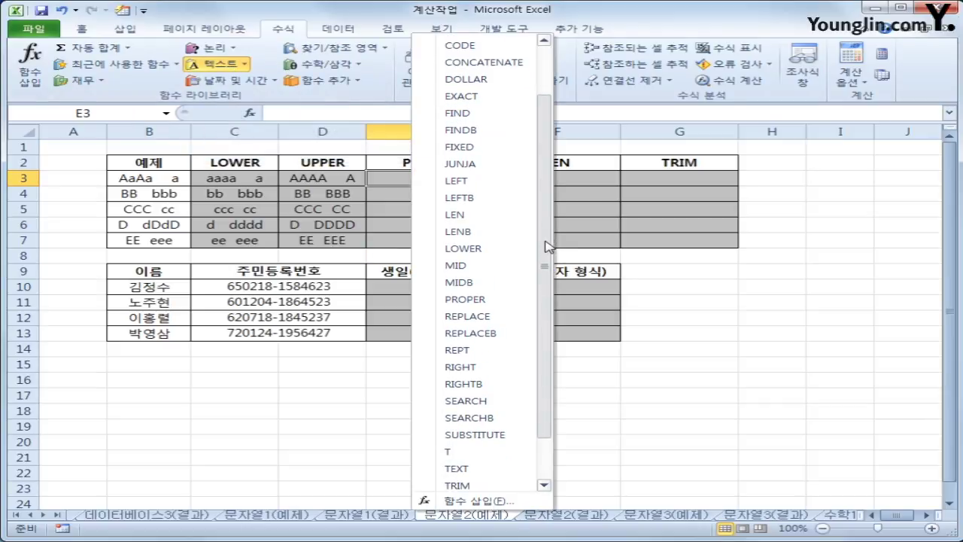
{"action": "left_click", "coordinate": [493, 305]}
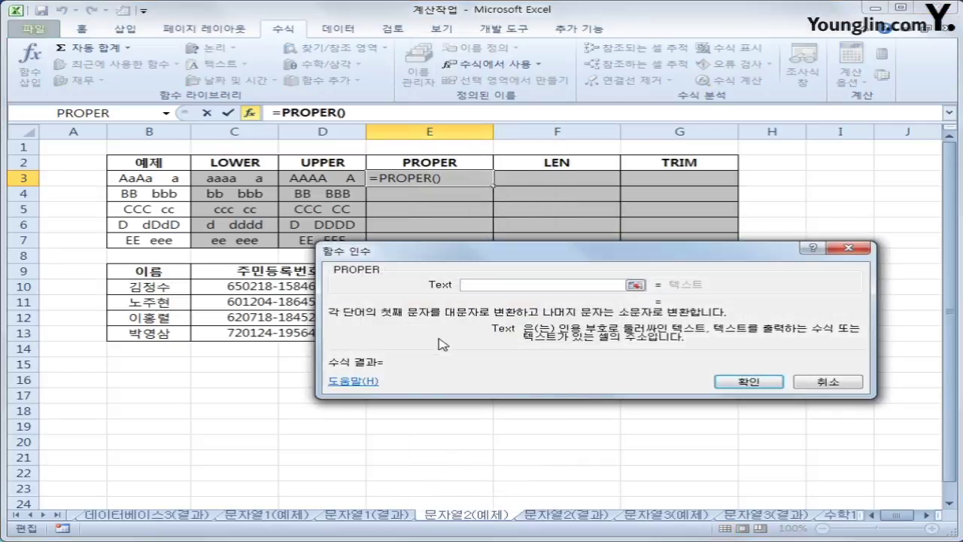
{"action": "left_click", "coordinate": [143, 177]}
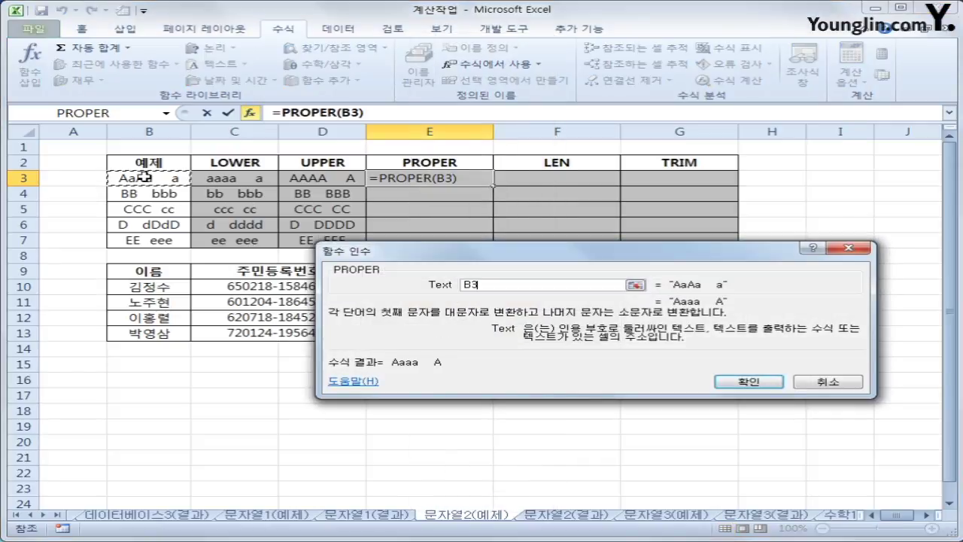
{"action": "left_click", "coordinate": [750, 382]}
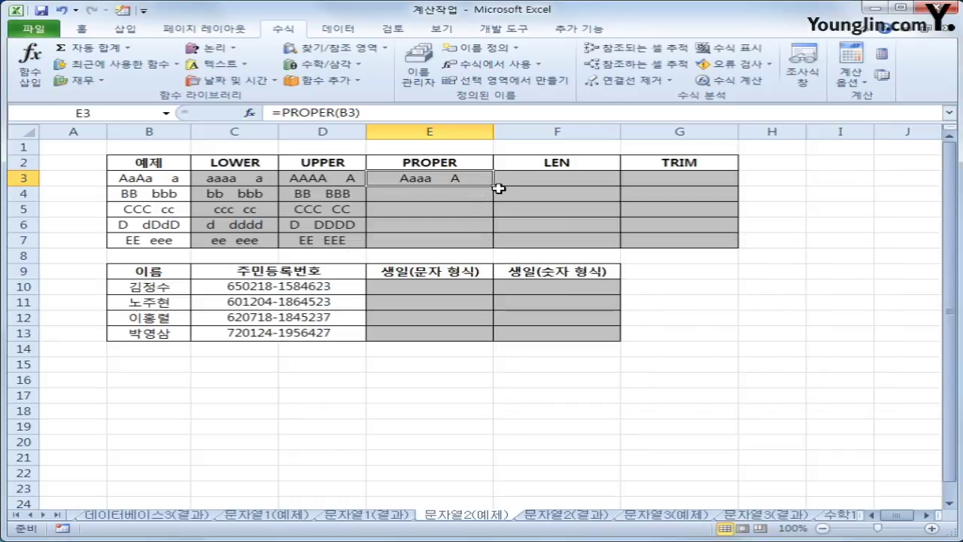
{"action": "left_click_drag", "start_coordinate": [494, 188], "coordinate": [495, 243]}
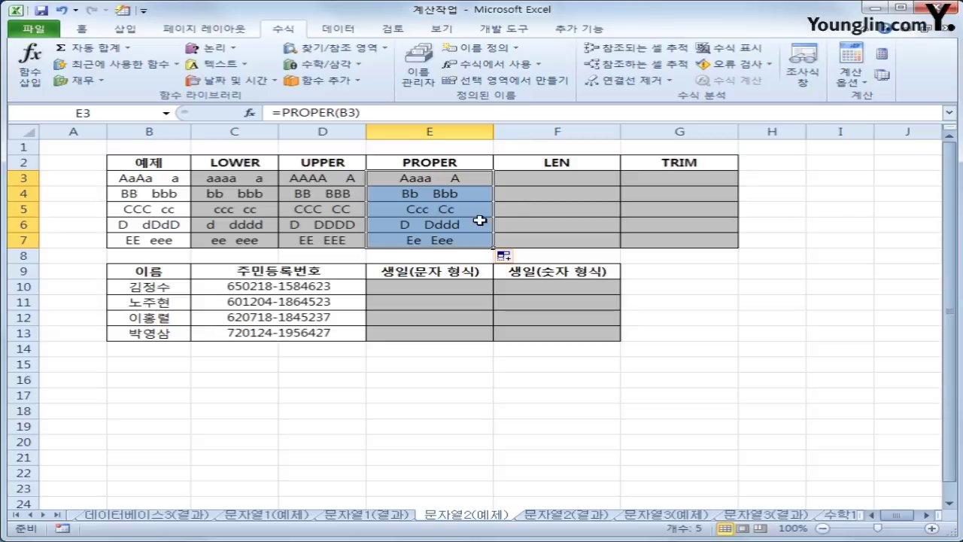
Insert a LEN function in F3 with B3 as its Text argument and fill it down to F7
{"action": "left_click", "coordinate": [553, 178]}
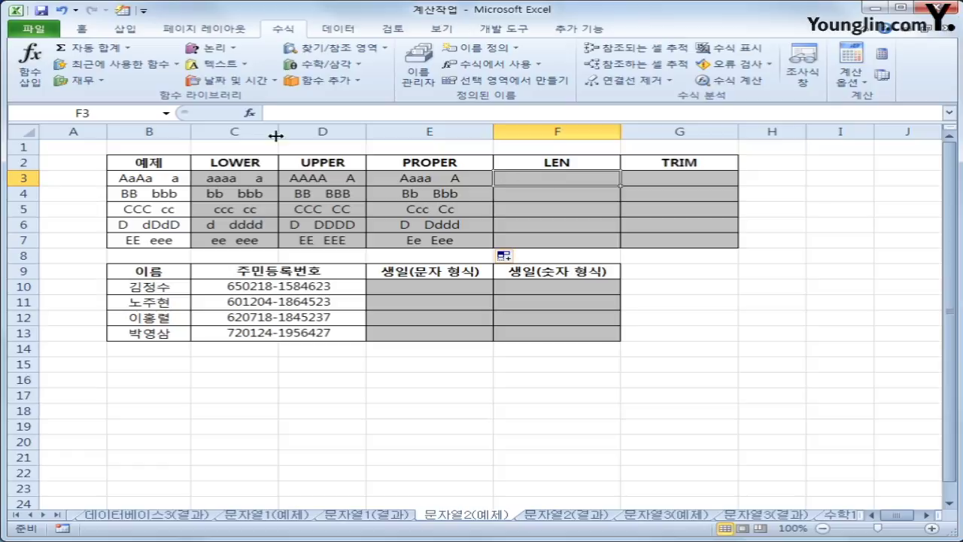
{"action": "left_click", "coordinate": [222, 68]}
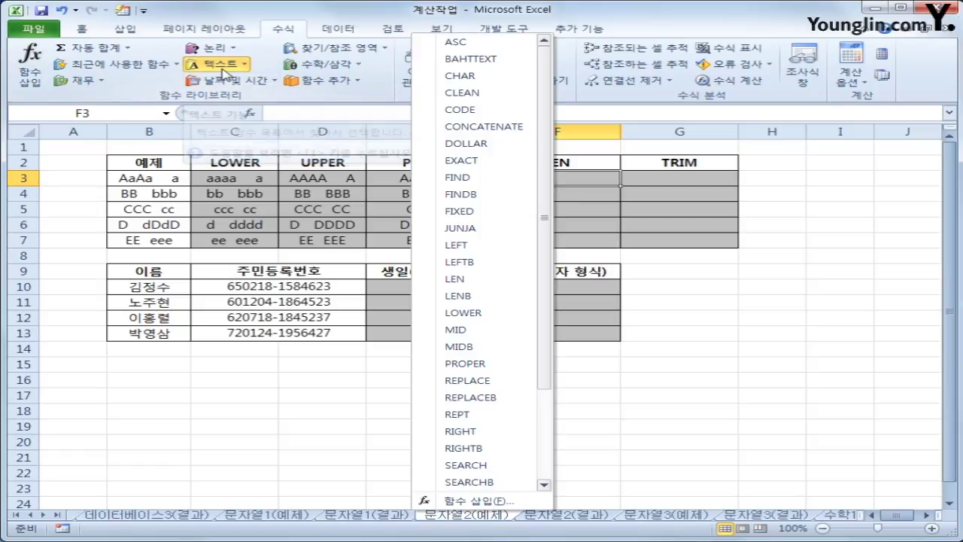
{"action": "left_click", "coordinate": [454, 279]}
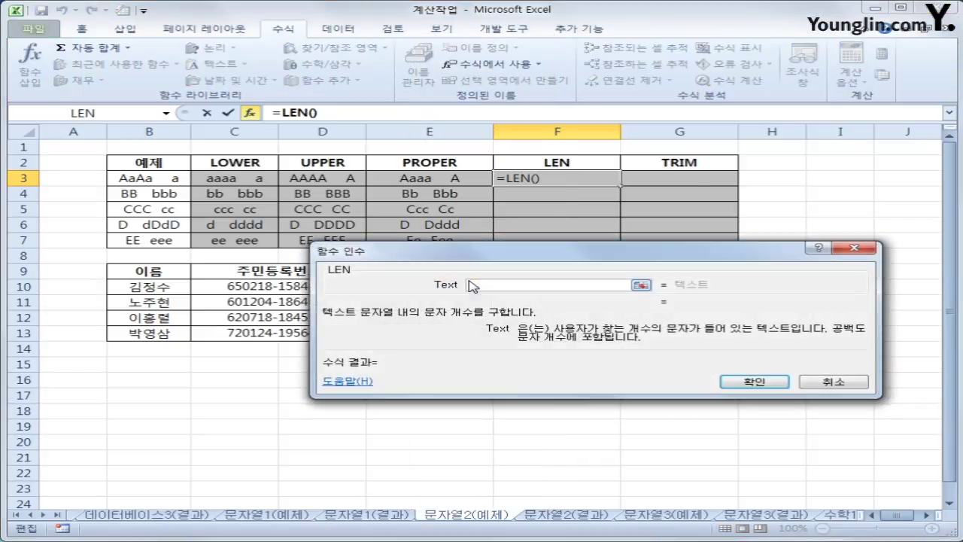
{"action": "left_click", "coordinate": [163, 179]}
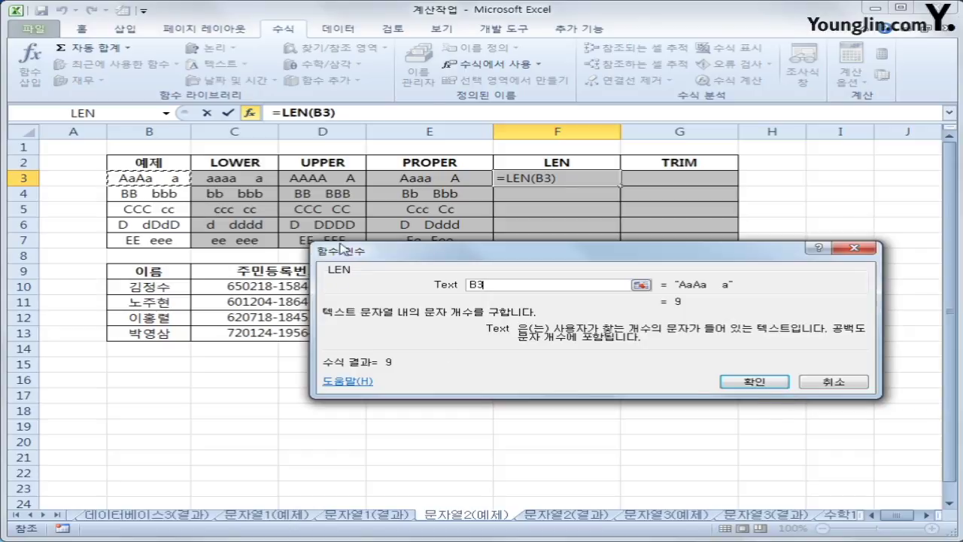
{"action": "left_click", "coordinate": [740, 384]}
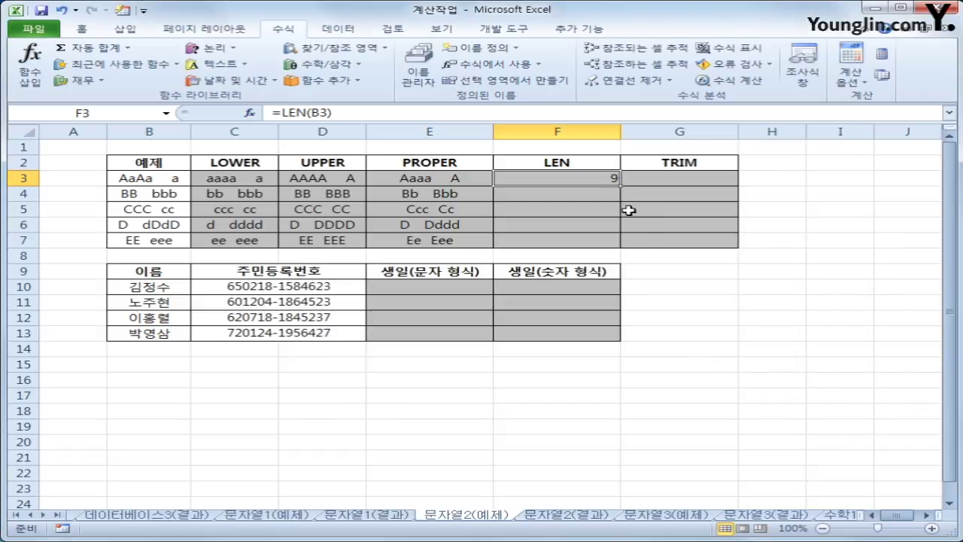
{"action": "left_click_drag", "start_coordinate": [622, 185], "coordinate": [613, 248]}
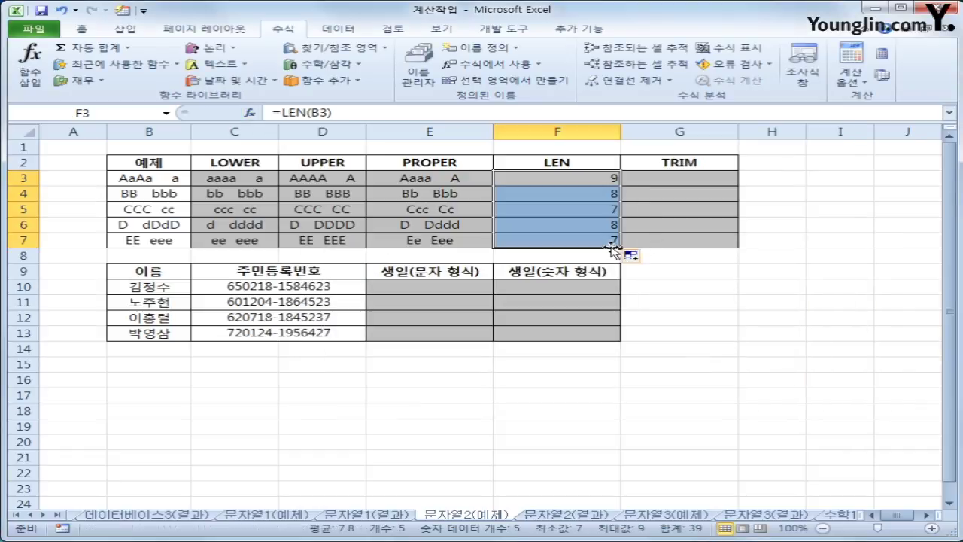
Insert a TRIM function in G3 with B3 as its Text argument and fill it down to G7
{"action": "left_click", "coordinate": [667, 177]}
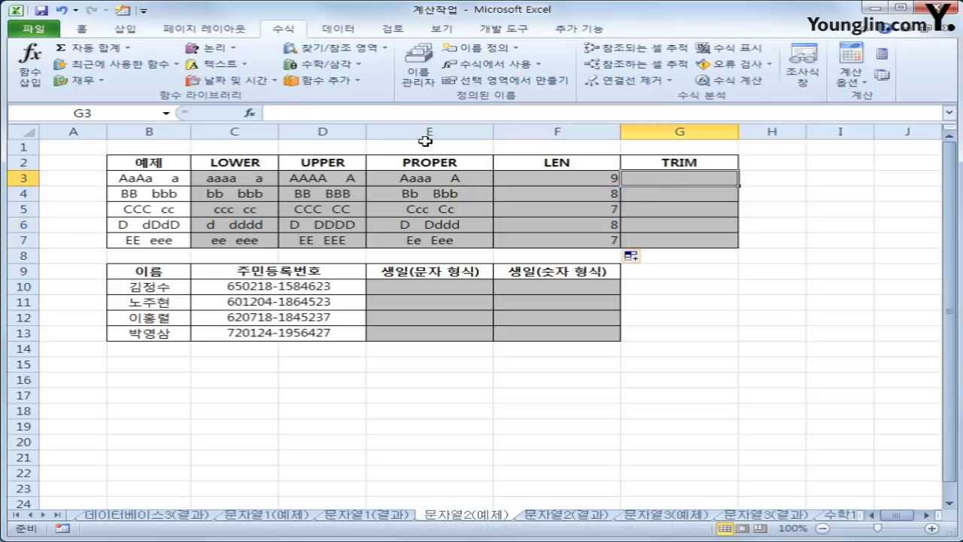
{"action": "left_click", "coordinate": [239, 69]}
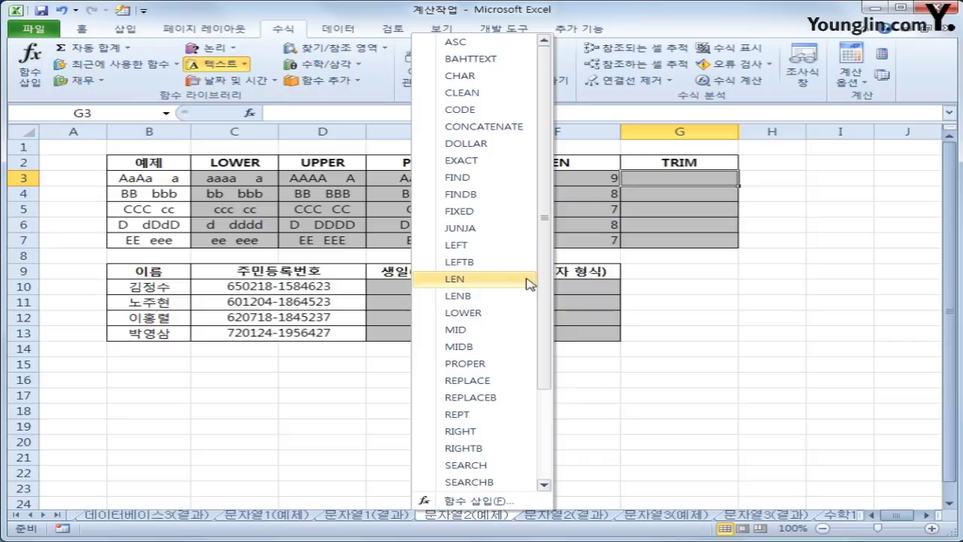
{"action": "scroll", "coordinate": [546, 346], "scroll_direction": "down", "scroll_amount": 2}
{"action": "left_click", "coordinate": [457, 446]}
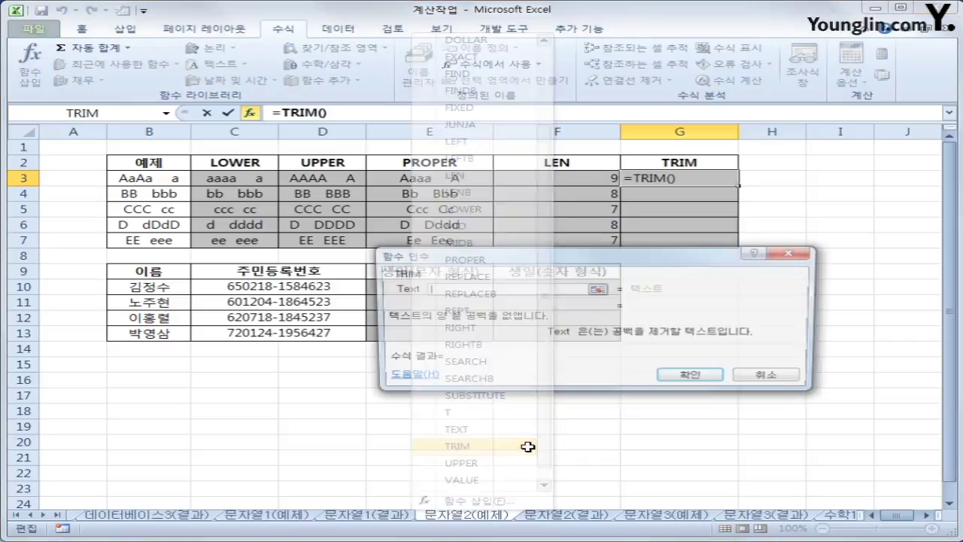
{"action": "left_click", "coordinate": [175, 180]}
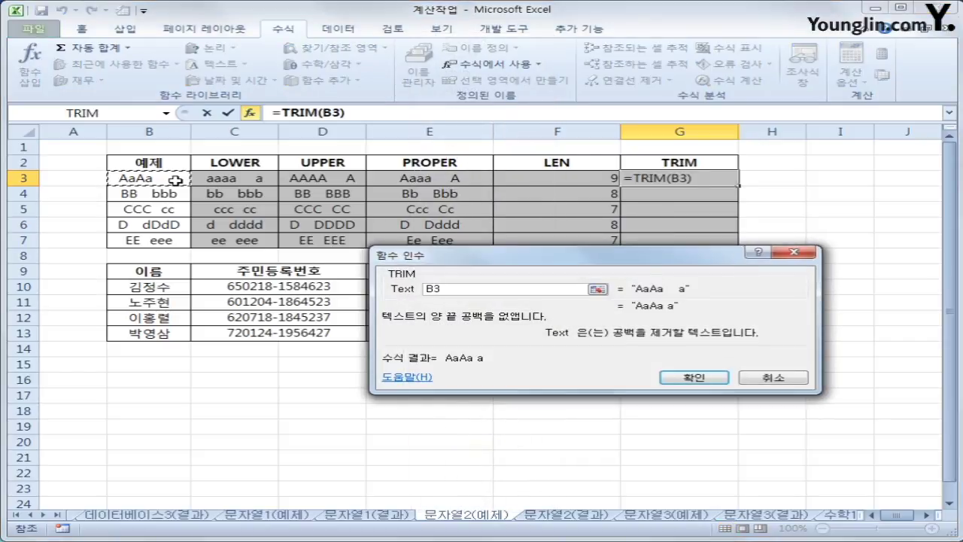
{"action": "left_click", "coordinate": [696, 378]}
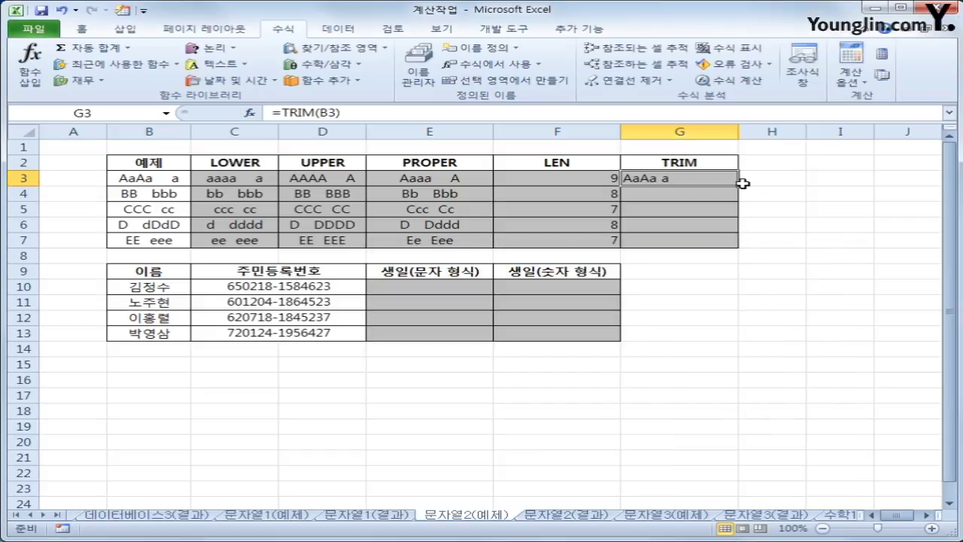
{"action": "left_click_drag", "start_coordinate": [742, 186], "coordinate": [738, 247]}
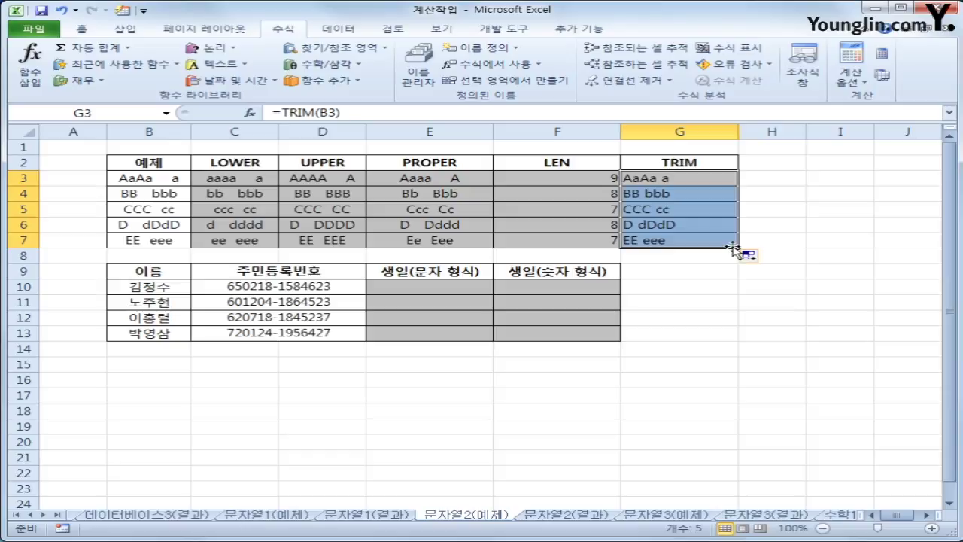
Enter the formula =TEXT(LEFT(C10,6),"##-##-##") in E10 to get the text-format birthday
{"action": "left_click", "coordinate": [482, 287]}
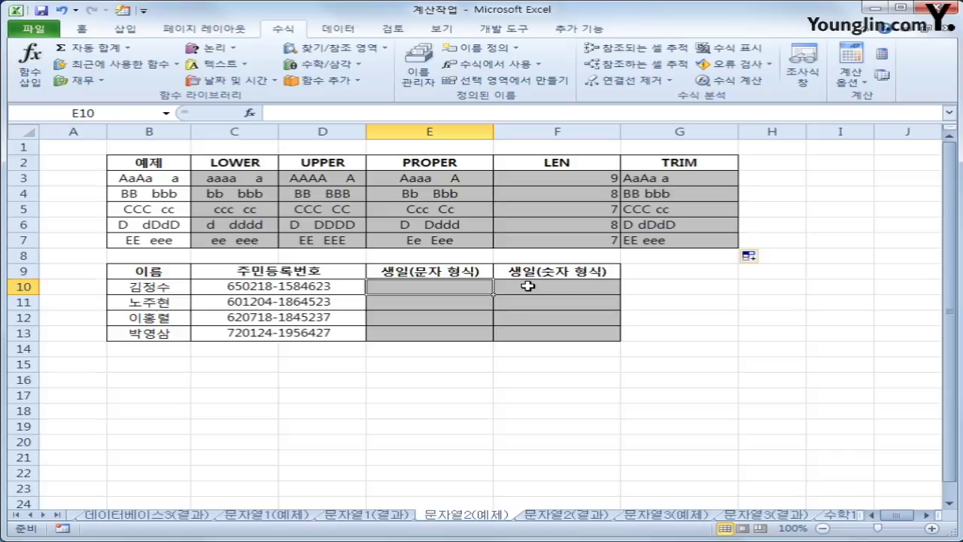
{"action": "type", "text": "="}
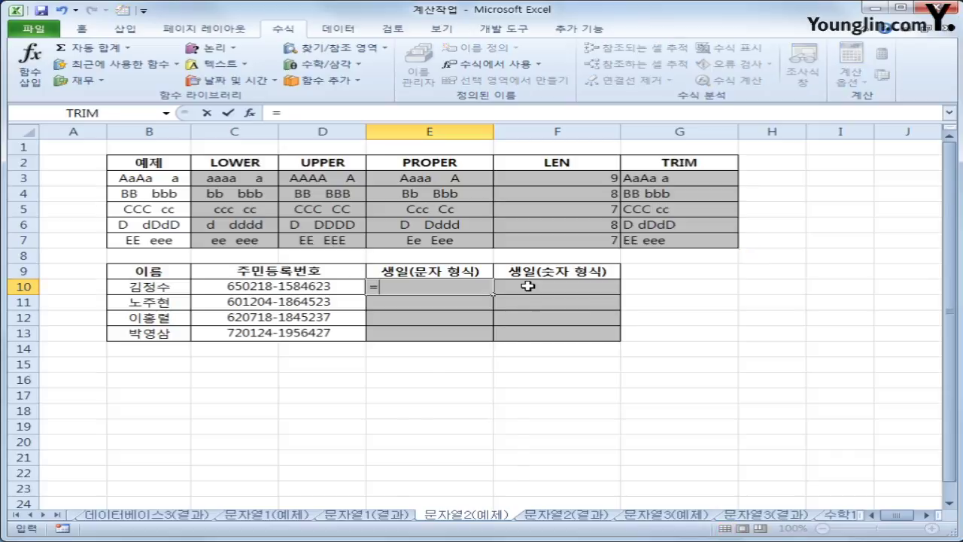
{"action": "type", "text": "te"}
{"action": "key", "text": "Tab"}
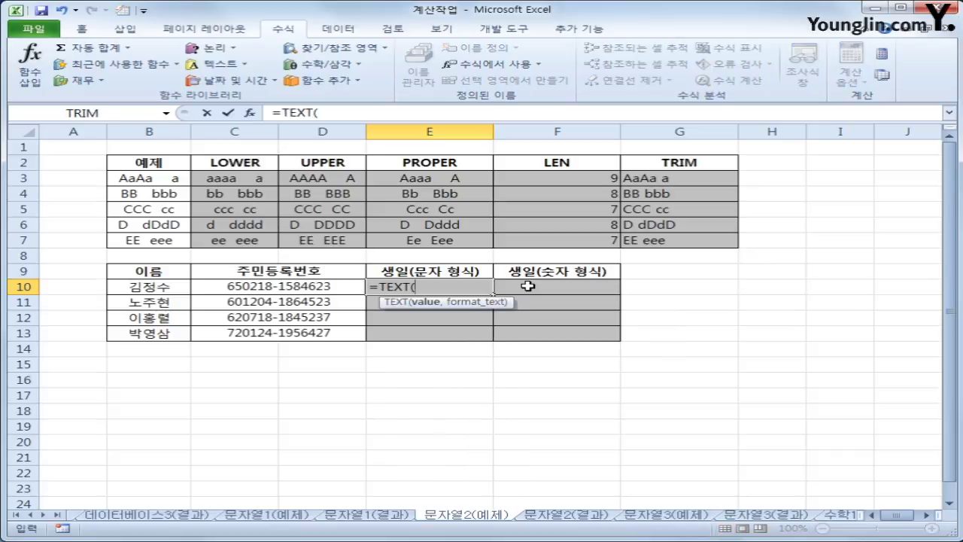
{"action": "type", "text": "l"}
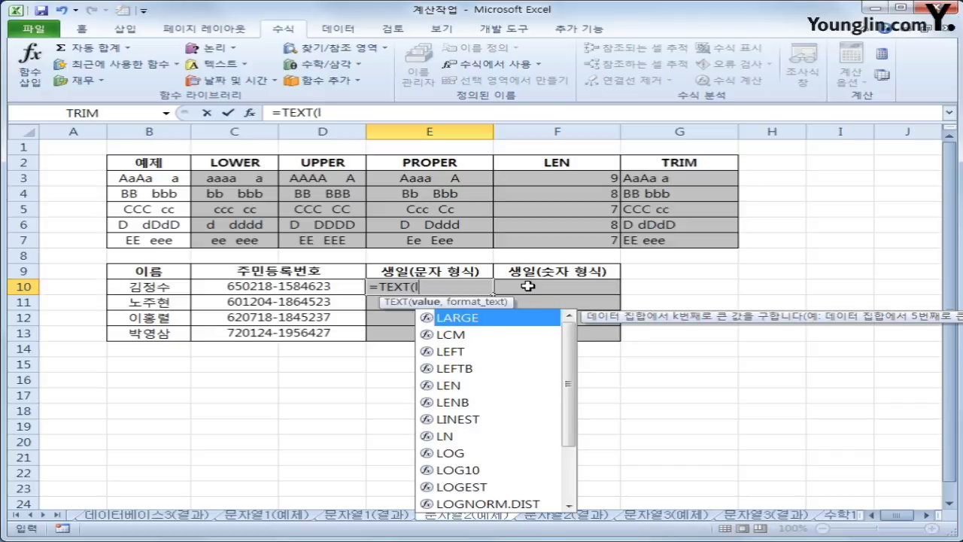
{"action": "type", "text": "ef"}
{"action": "key", "text": "Tab"}
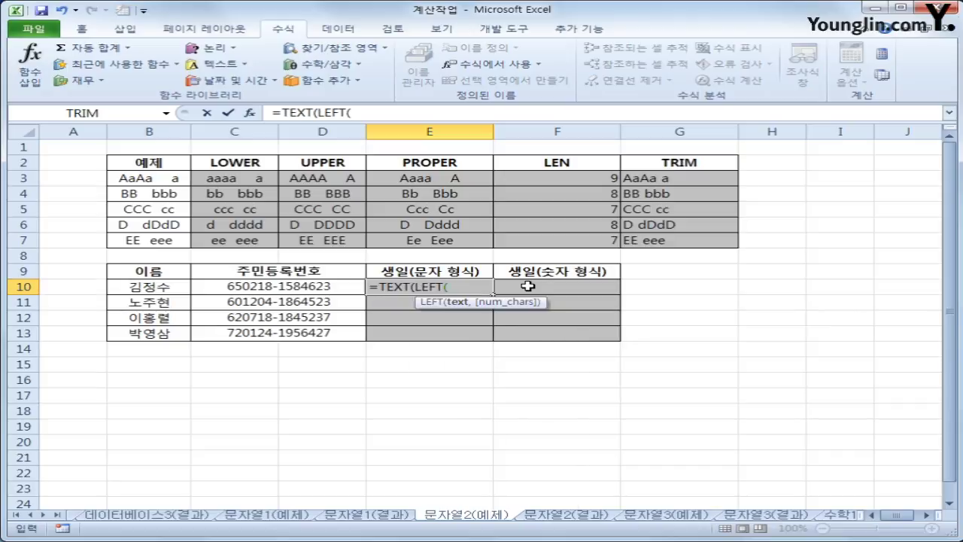
{"action": "key", "text": "Left"}
{"action": "key", "text": "Left"}
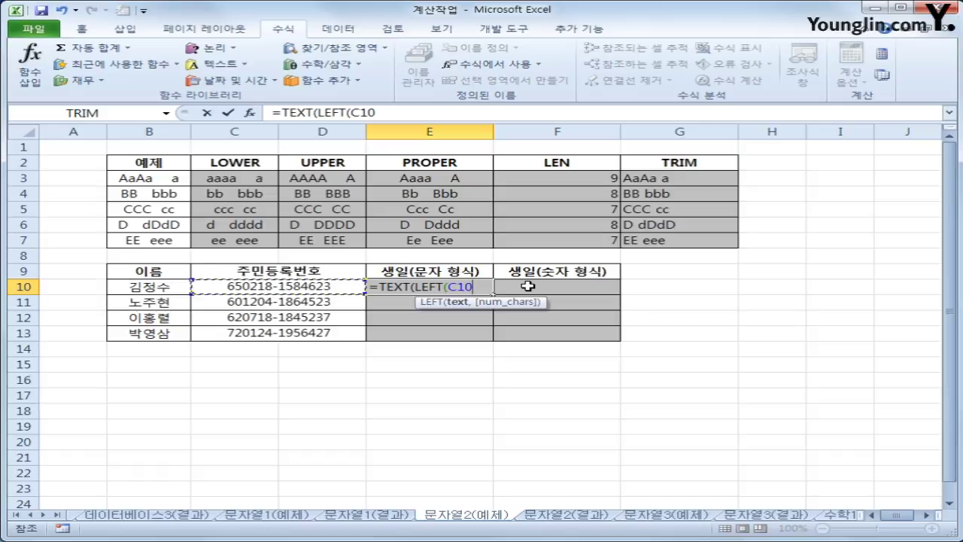
{"action": "type", "text": ","}
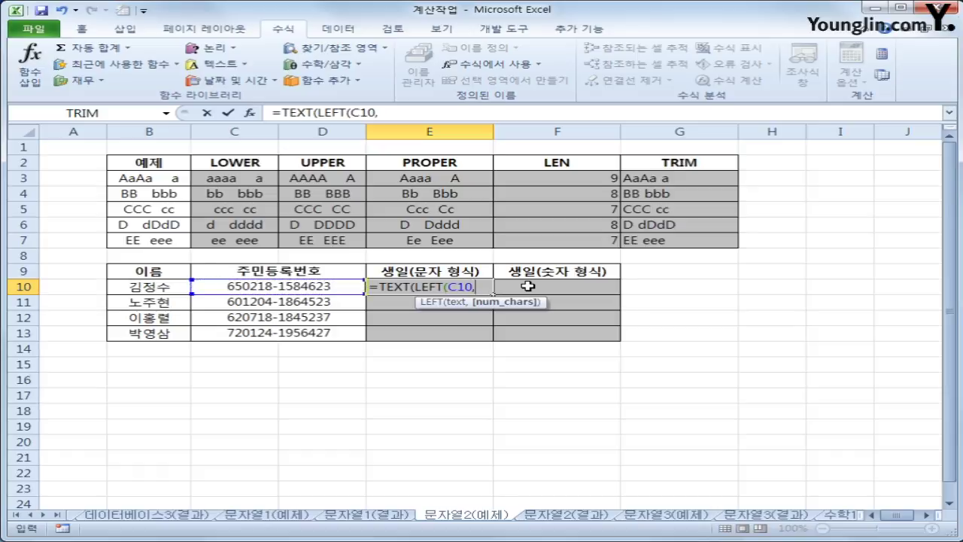
{"action": "type", "text": "6),"}
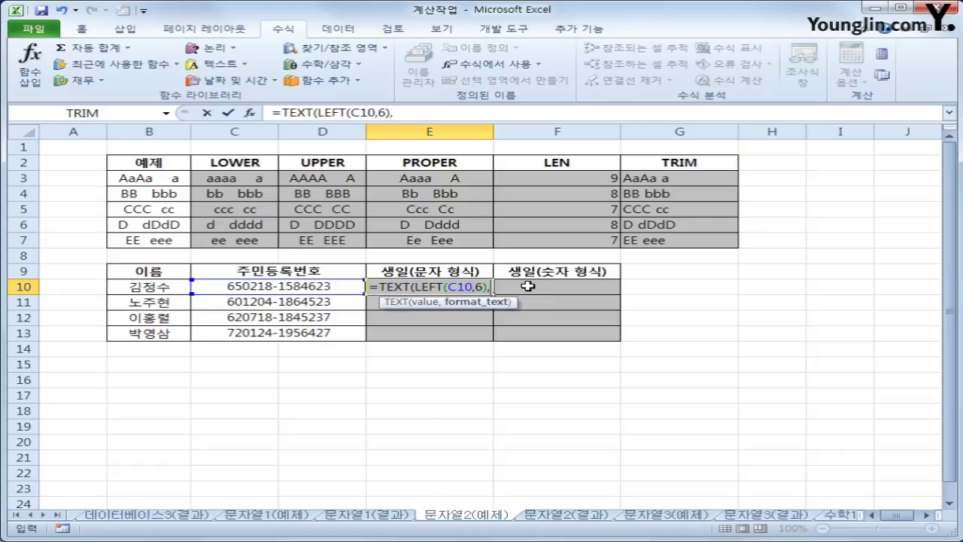
{"action": "type", "text": "\"##-##-##"}
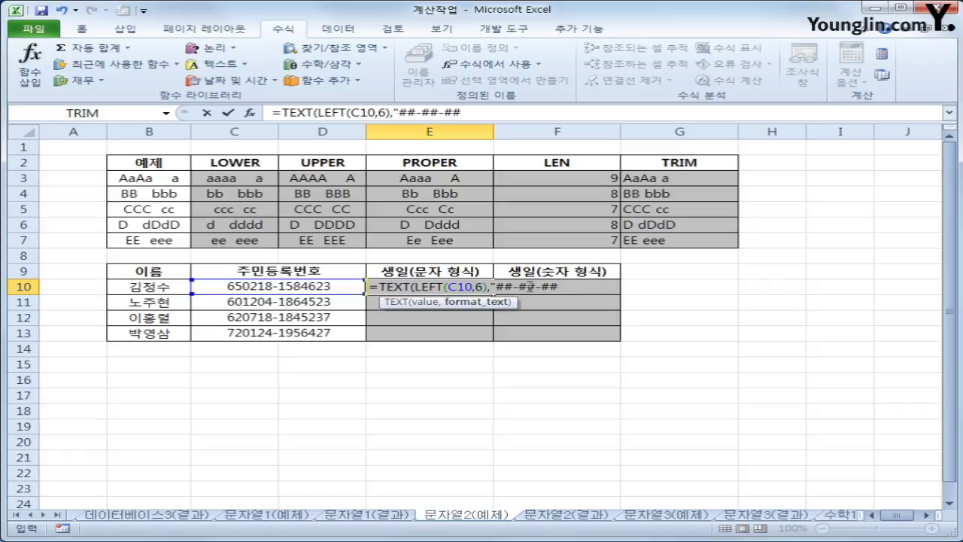
{"action": "type", "text": "\")"}
{"action": "key", "text": "Return"}
{"action": "key", "text": "Up"}
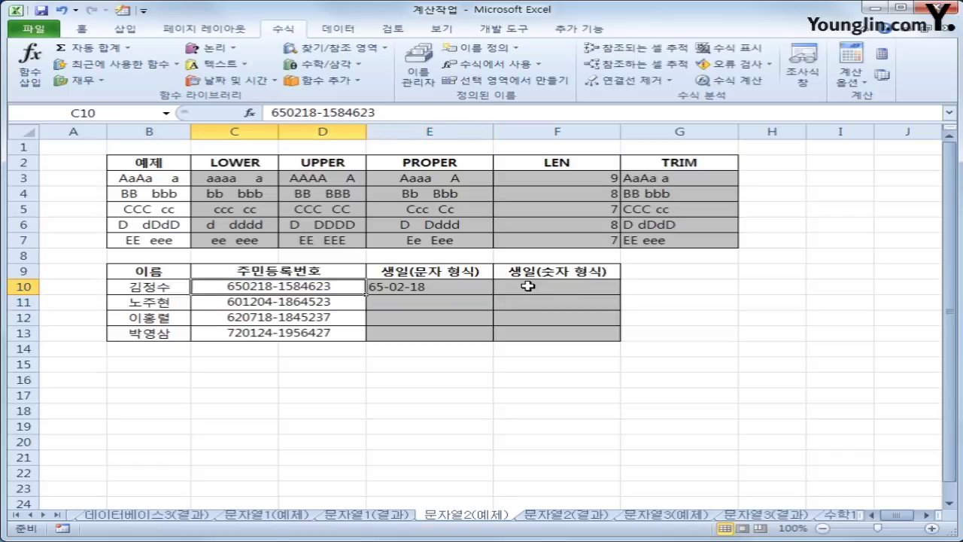
Review the format argument of the TEXT formula in E10 and fill the formula down to E13
{"action": "left_click", "coordinate": [473, 291]}
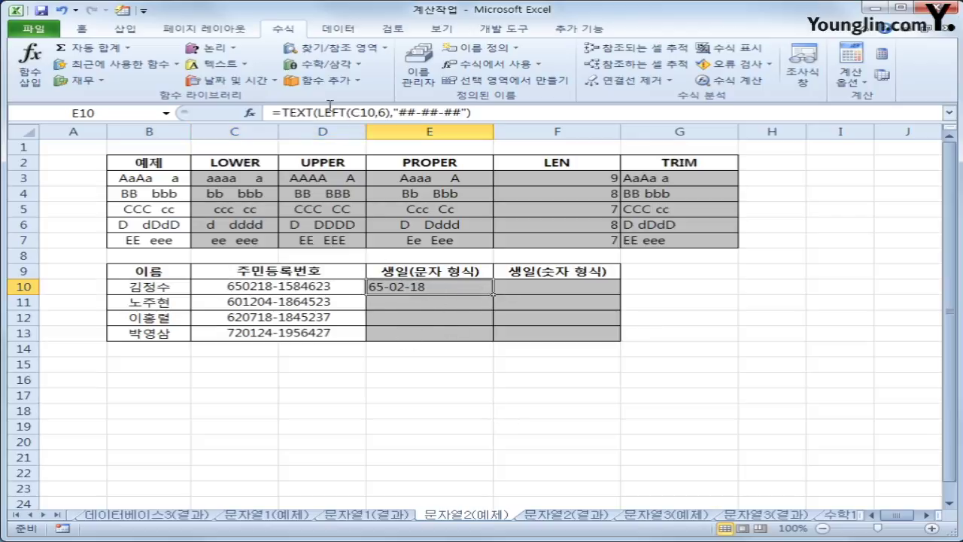
{"action": "left_click_drag", "start_coordinate": [398, 112], "coordinate": [469, 112]}
{"action": "key", "text": "Return"}
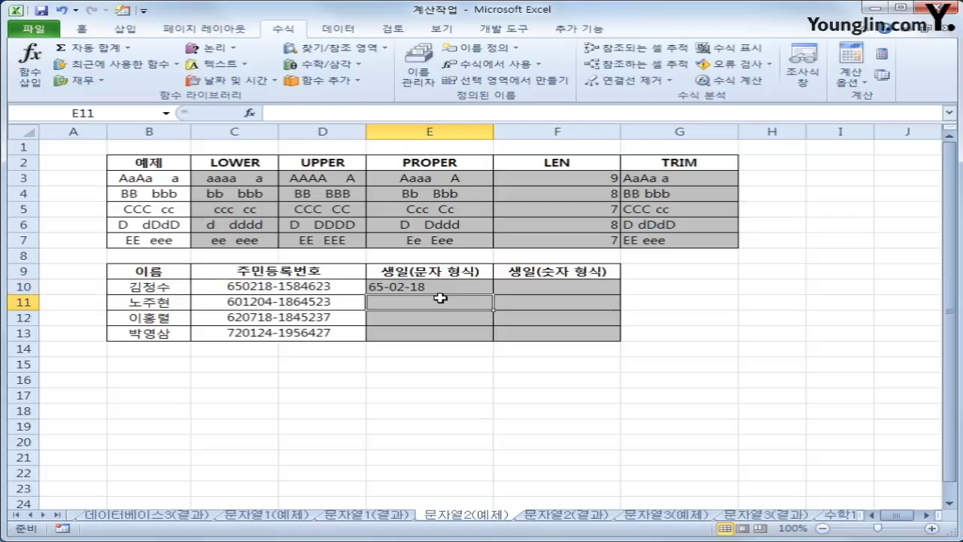
{"action": "left_click", "coordinate": [446, 288]}
{"action": "left_click_drag", "start_coordinate": [496, 294], "coordinate": [481, 345]}
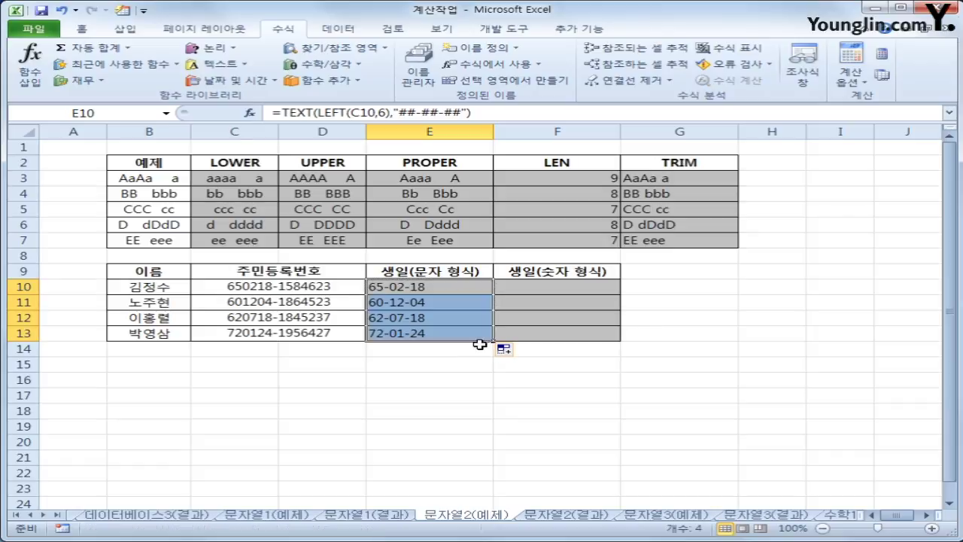
Enter the formula =VALUE(TEXT(LEFT(C10,6),"##-##-##")) in F10 to get the number-format birthday
{"action": "left_click", "coordinate": [520, 283]}
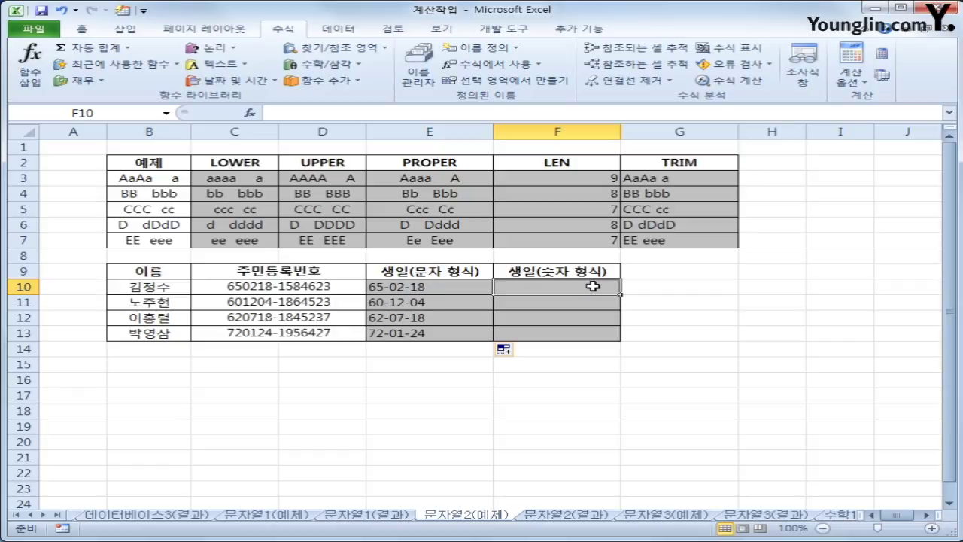
{"action": "type", "text": "="}
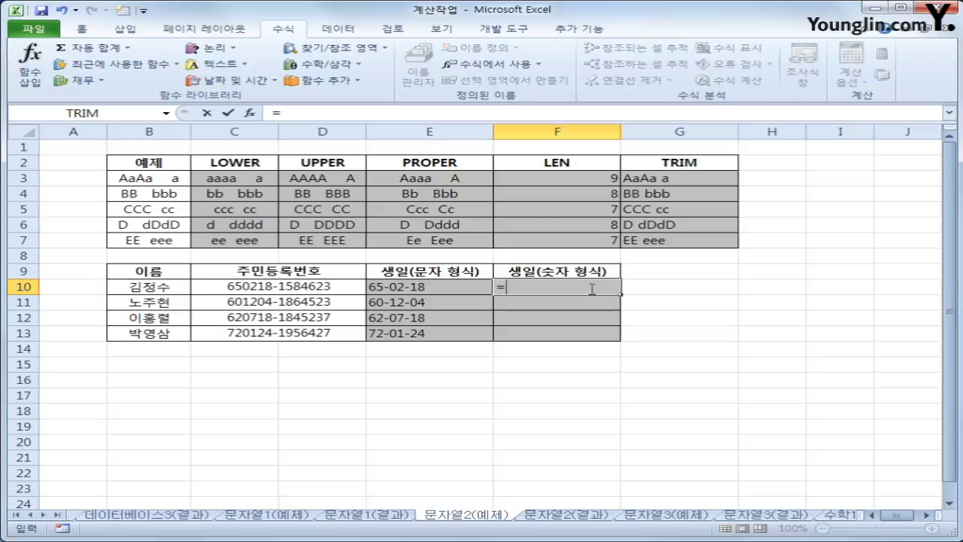
{"action": "type", "text": "va"}
{"action": "key", "text": "Tab"}
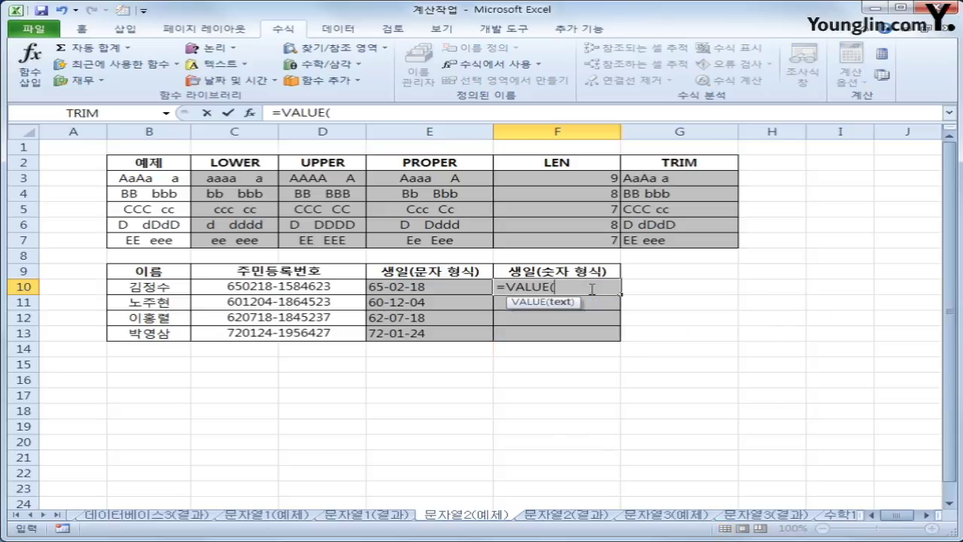
{"action": "type", "text": "te"}
{"action": "key", "text": "Tab"}
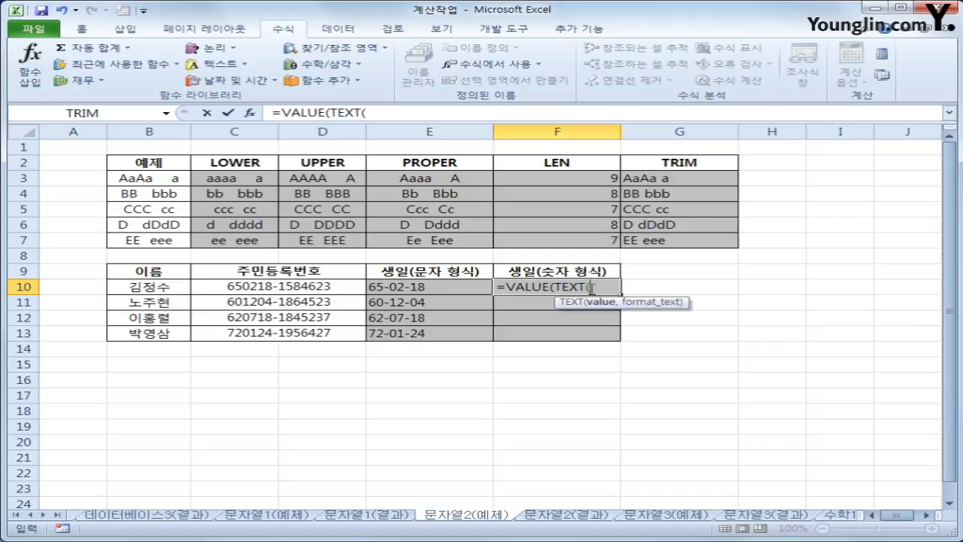
{"action": "type", "text": "left("}
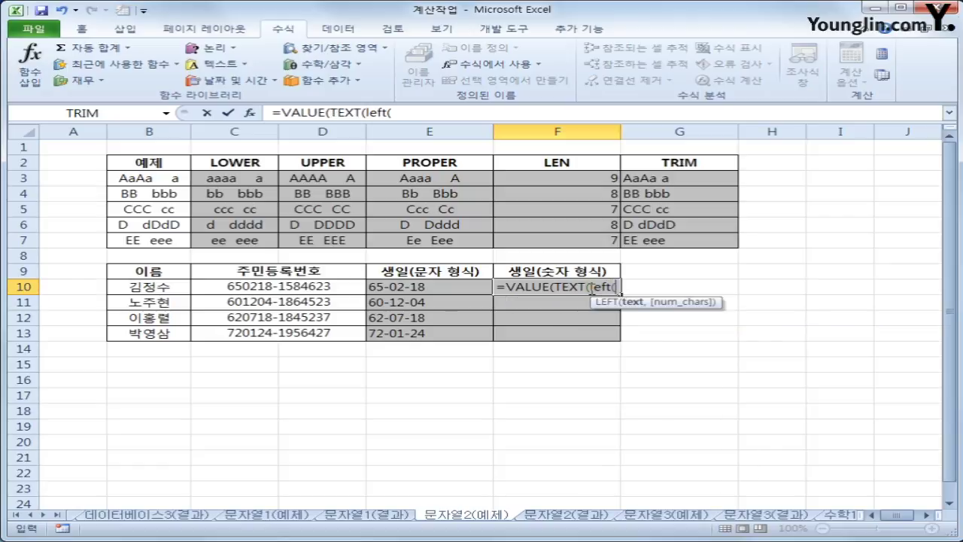
{"action": "left_click", "coordinate": [283, 286]}
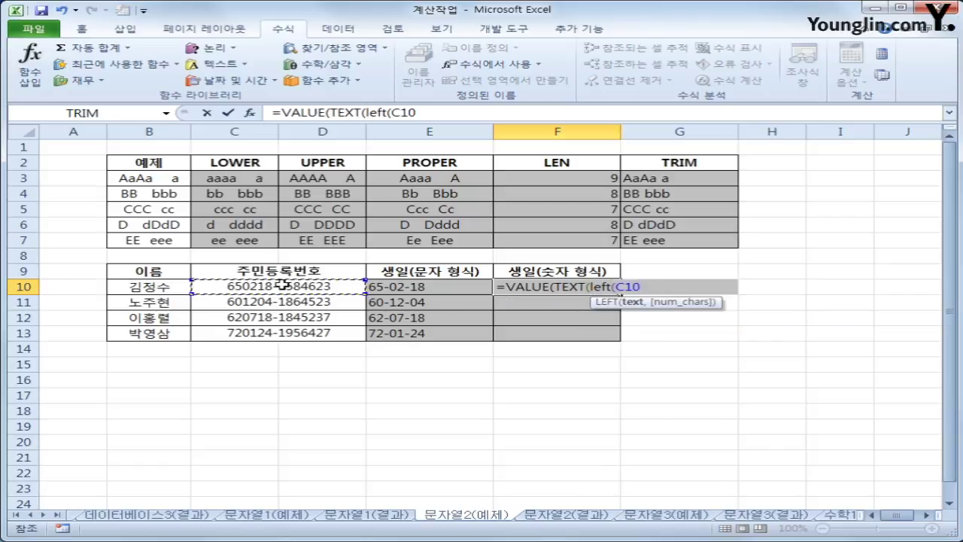
{"action": "type", "text": ",6),\""}
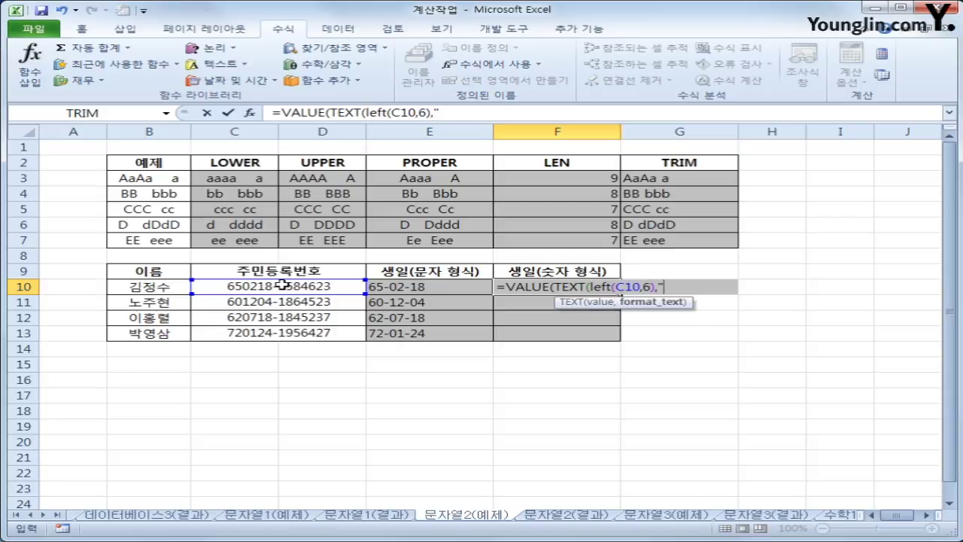
{"action": "type", "text": "##-##-##\""}
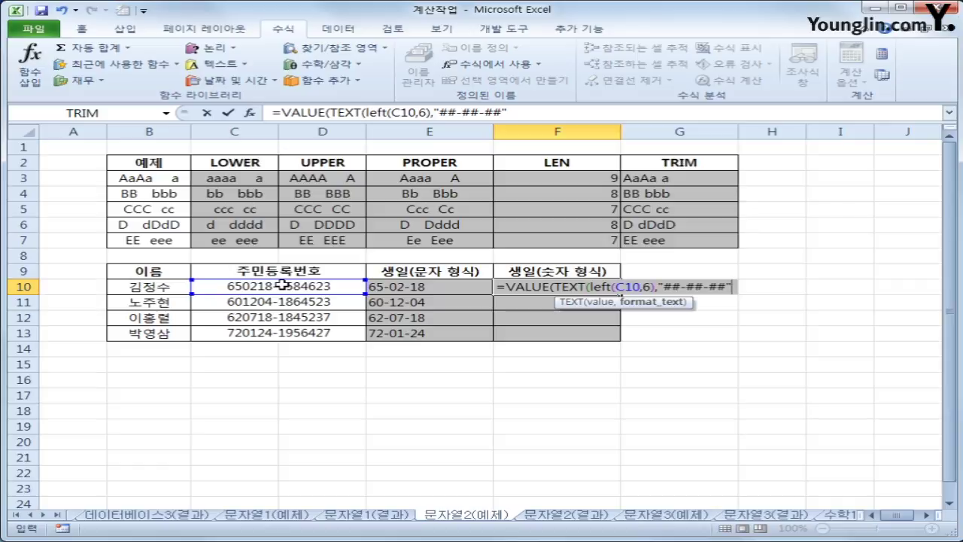
{"action": "type", "text": ")"}
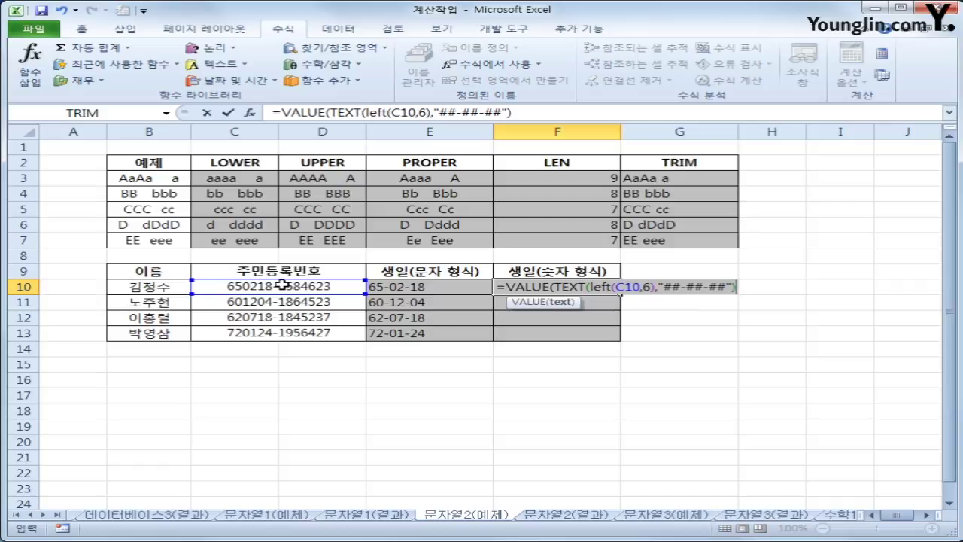
{"action": "key", "text": "Return"}
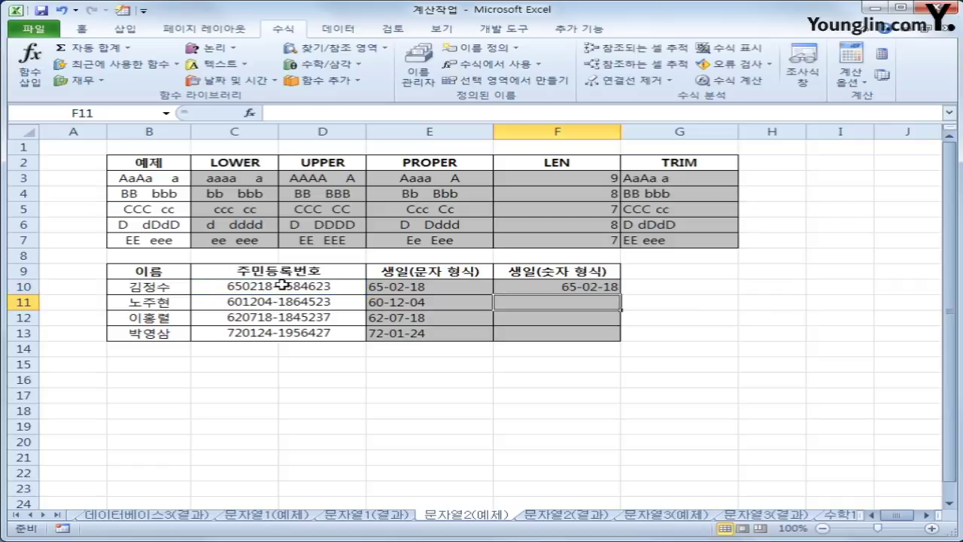
Fill the VALUE formula from F10 down to F13
{"action": "key", "text": "Up"}
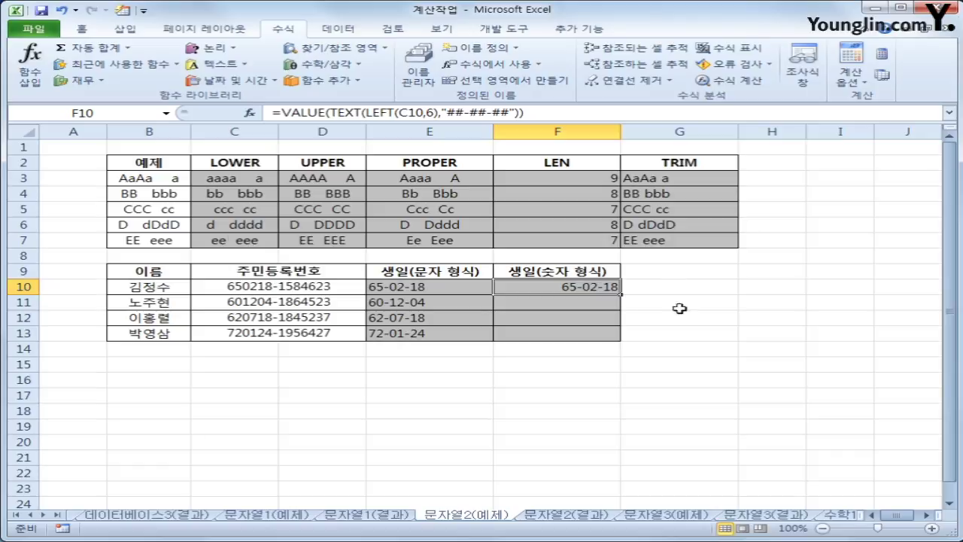
{"action": "left_click_drag", "start_coordinate": [620, 294], "coordinate": [611, 346]}
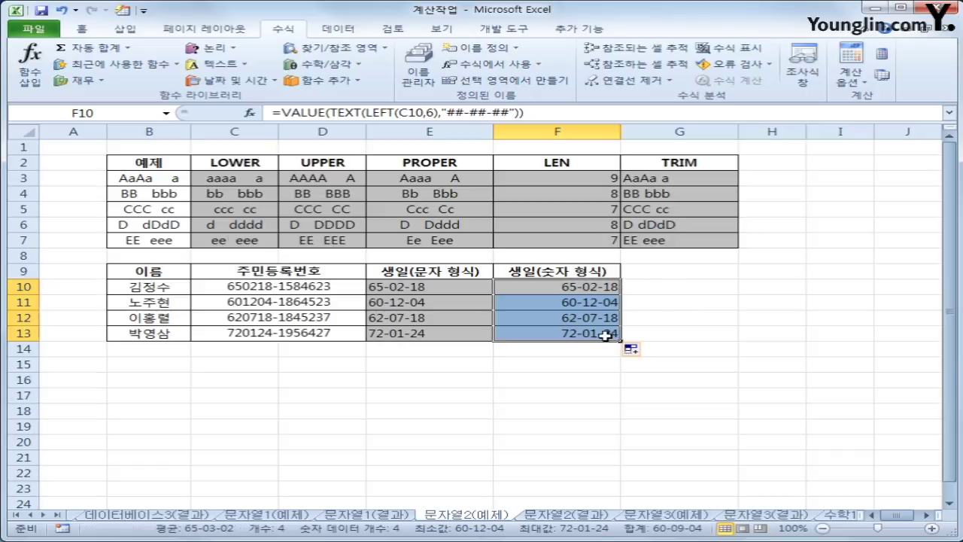
{"action": "left_click", "coordinate": [606, 336]}
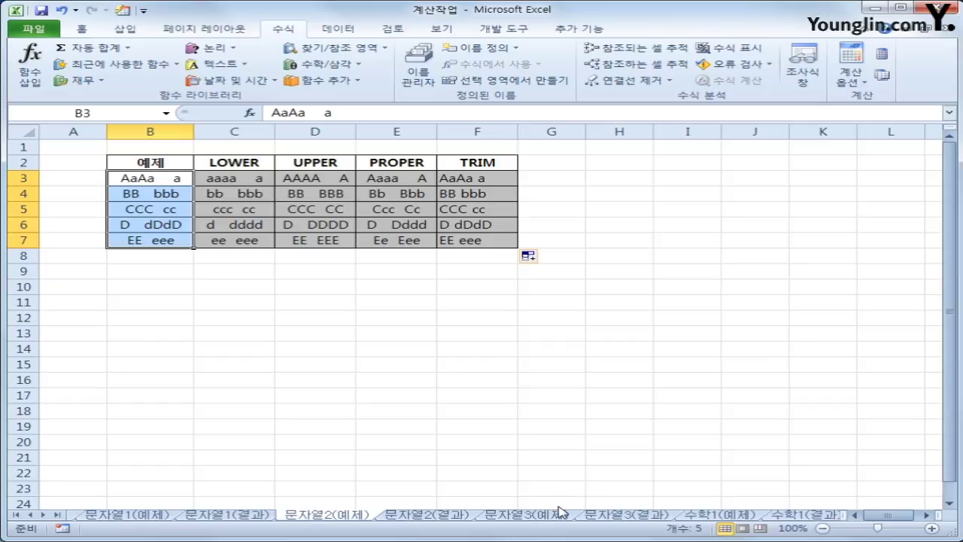
Open the 문자열3(예제) sheet and review the search strings in A3:A7 and the target texts in B3:B7
{"action": "left_click", "coordinate": [561, 515]}
{"action": "left_click", "coordinate": [759, 365]}
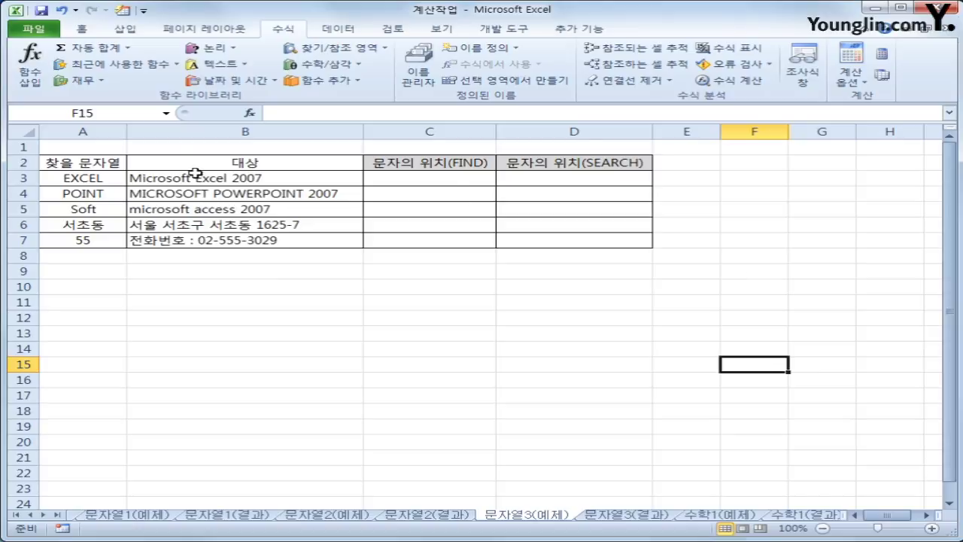
{"action": "left_click_drag", "start_coordinate": [113, 179], "coordinate": [112, 241]}
{"action": "left_click_drag", "start_coordinate": [196, 179], "coordinate": [207, 244]}
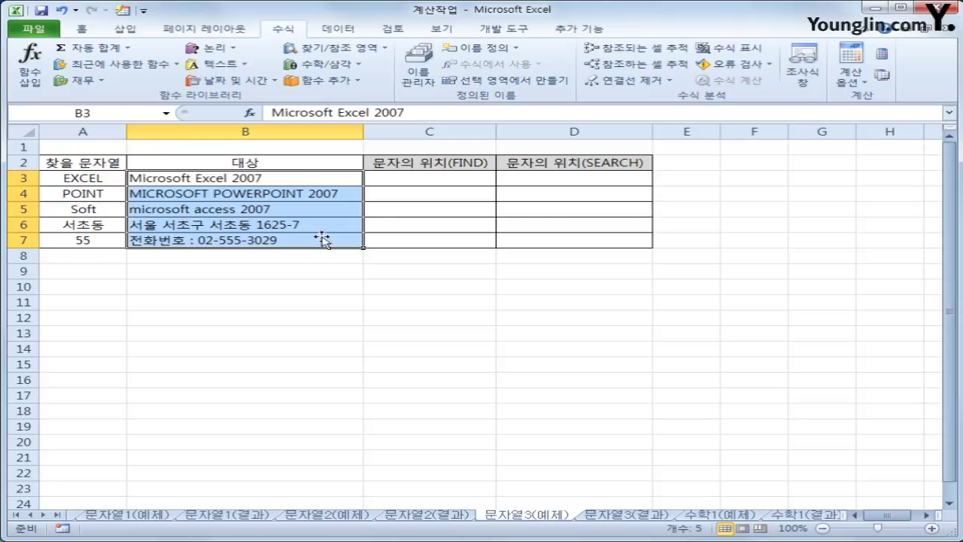
Insert a FIND function in C3 with A3 as Find_text and B3 as Within_text
{"action": "left_click", "coordinate": [413, 178]}
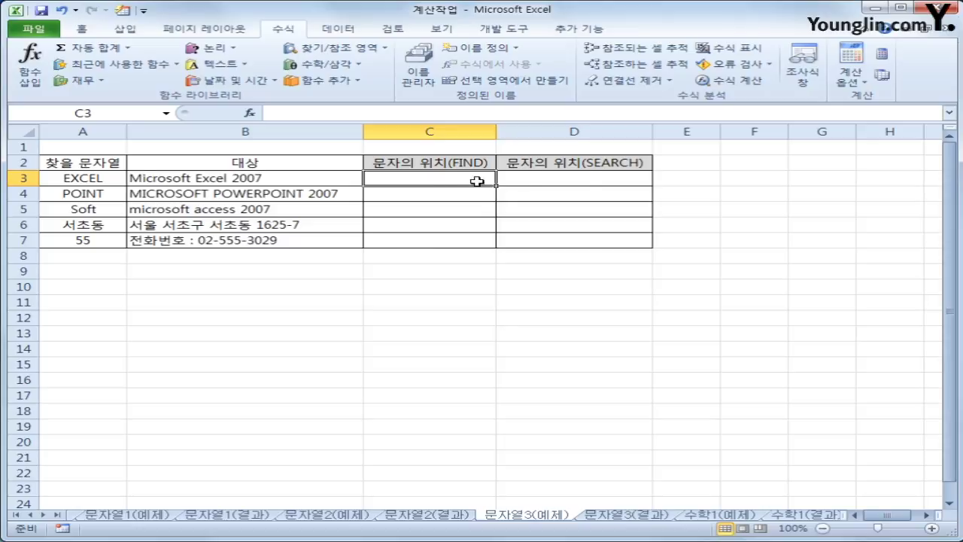
{"action": "left_click", "coordinate": [584, 182]}
{"action": "left_click", "coordinate": [243, 66]}
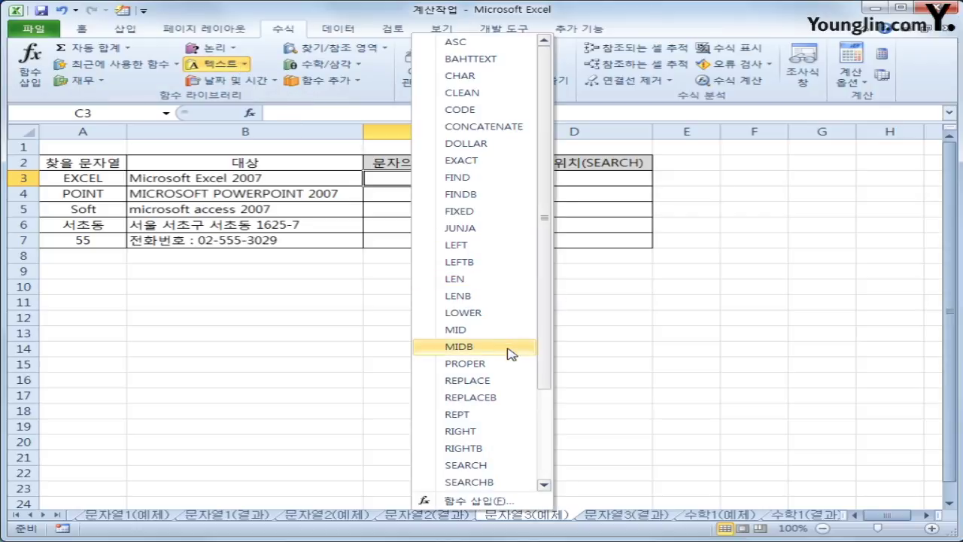
{"action": "left_click", "coordinate": [478, 181]}
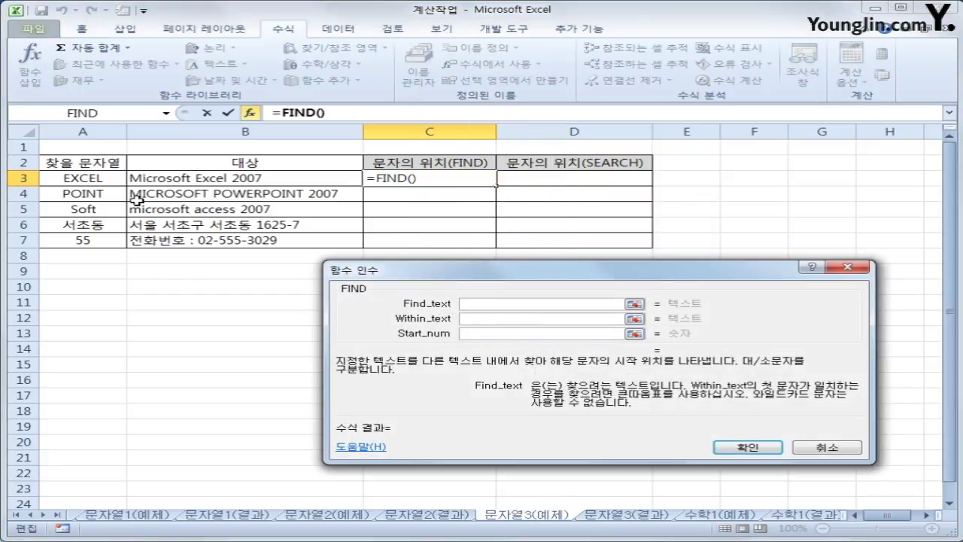
{"action": "left_click", "coordinate": [116, 181]}
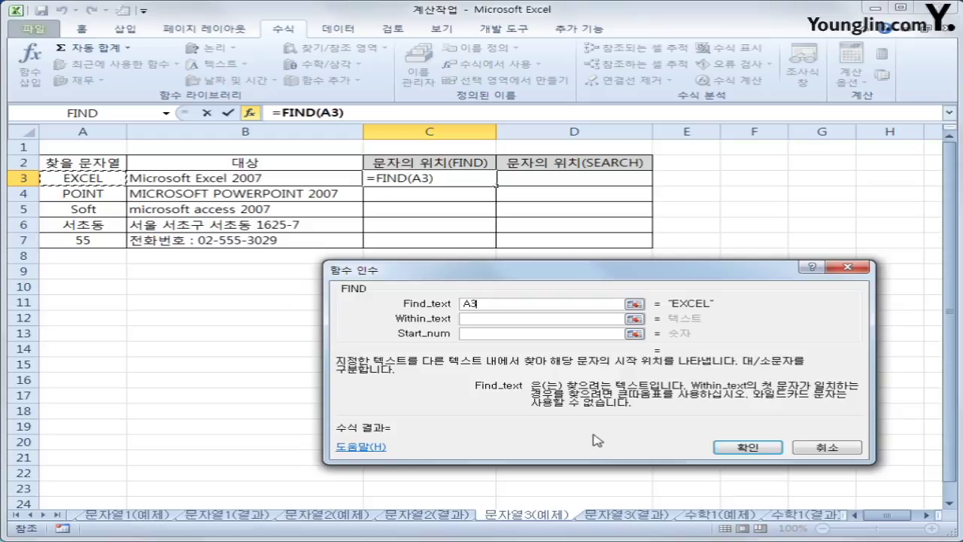
{"action": "left_click", "coordinate": [494, 319]}
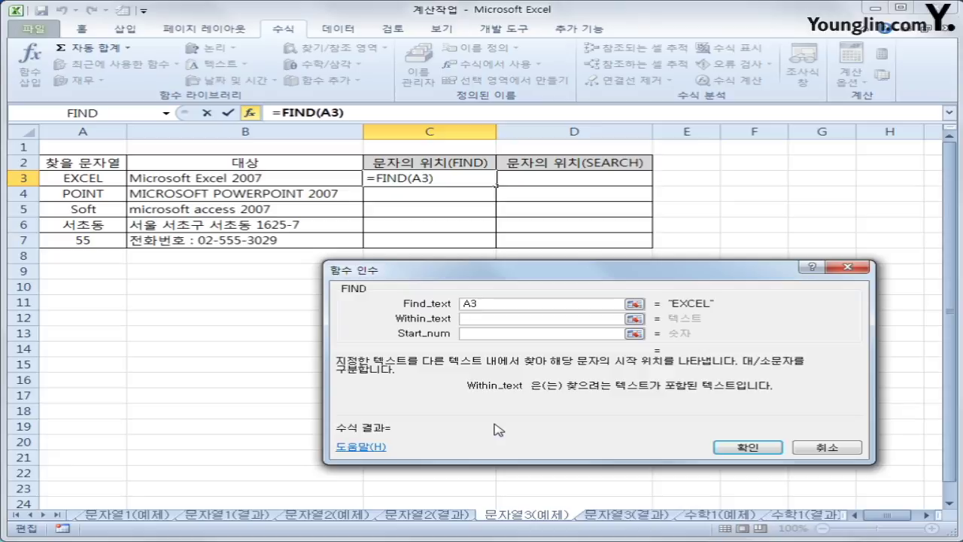
{"action": "left_click", "coordinate": [298, 179]}
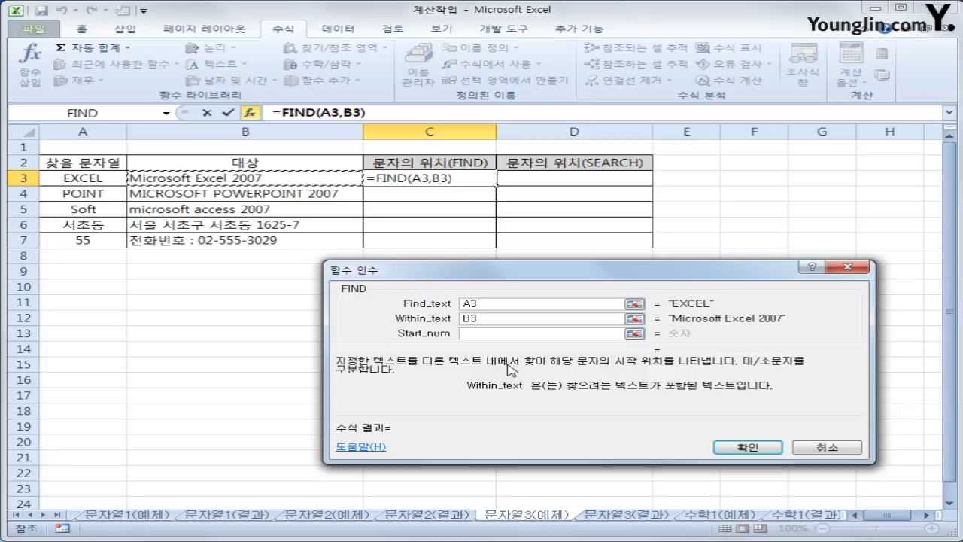
{"action": "left_click", "coordinate": [739, 450]}
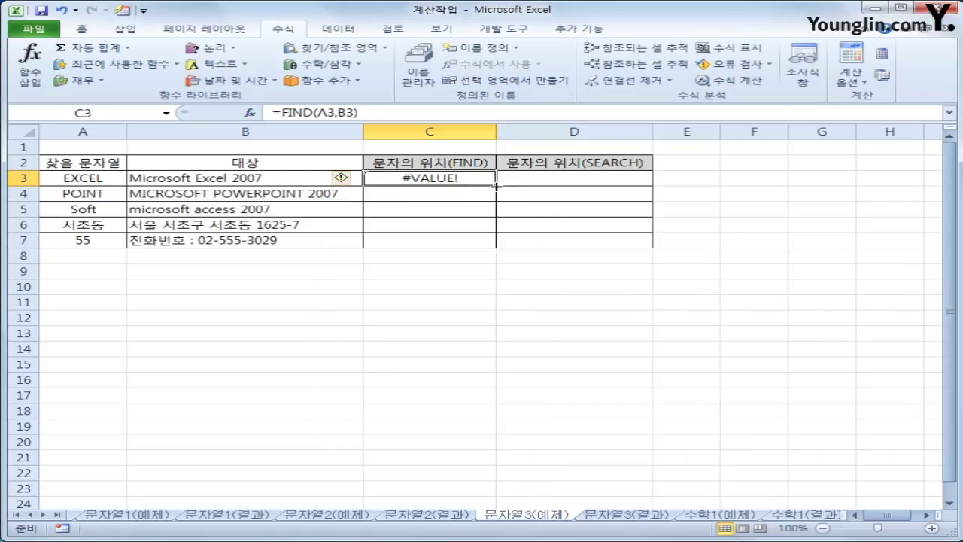
Fill the FIND formula from C3 down to C7
{"action": "left_click_drag", "start_coordinate": [496, 186], "coordinate": [486, 243]}
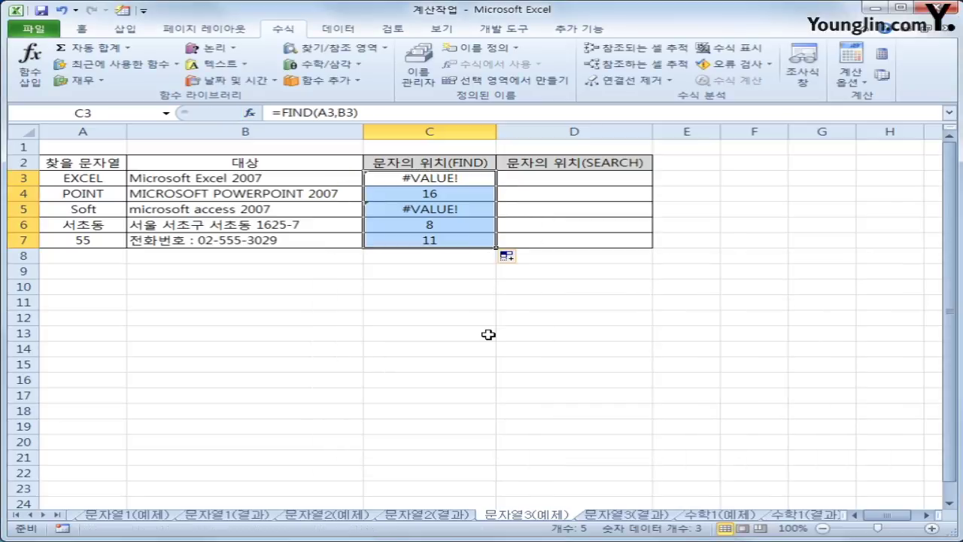
Insert a SEARCH function in D3 with A3 as Find_text and B3 as Within_text
{"action": "left_click", "coordinate": [573, 179]}
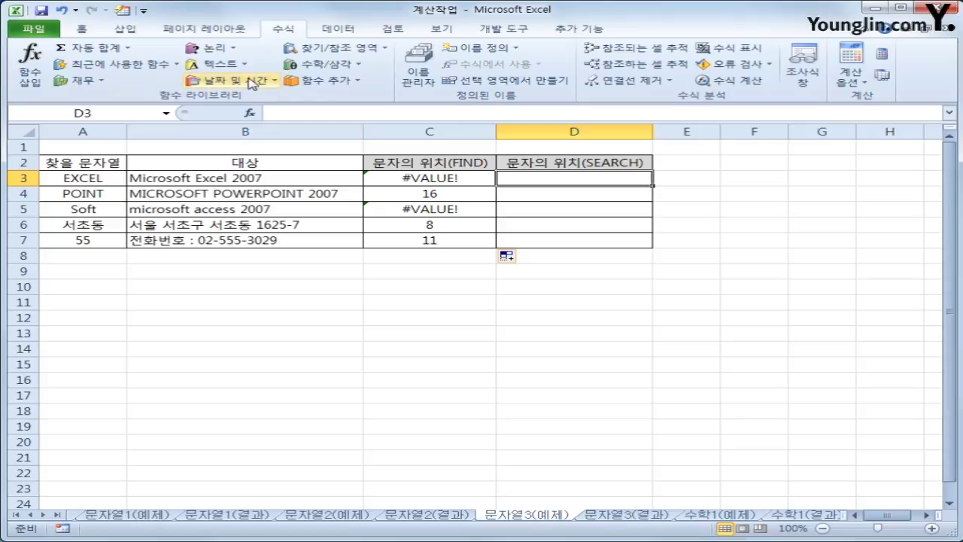
{"action": "left_click", "coordinate": [221, 64]}
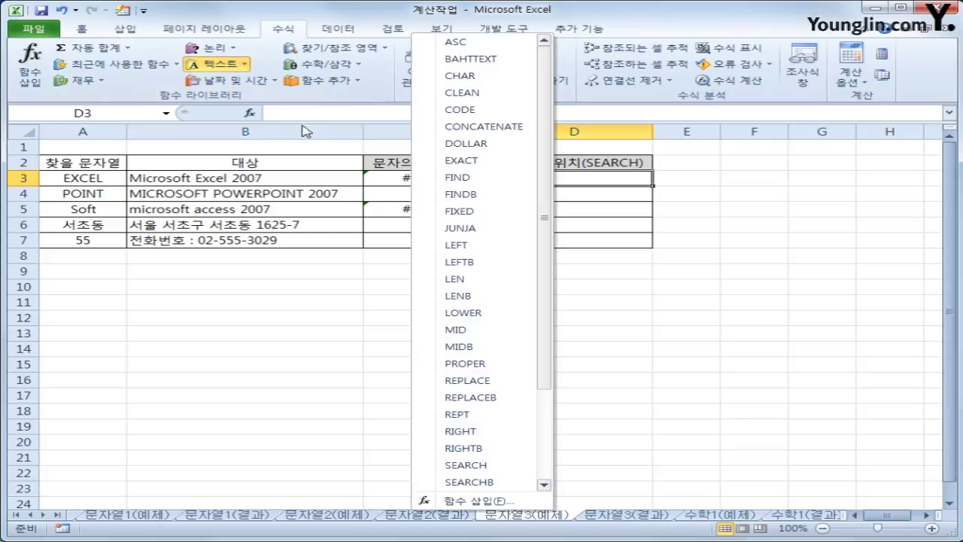
{"action": "left_click", "coordinate": [484, 467]}
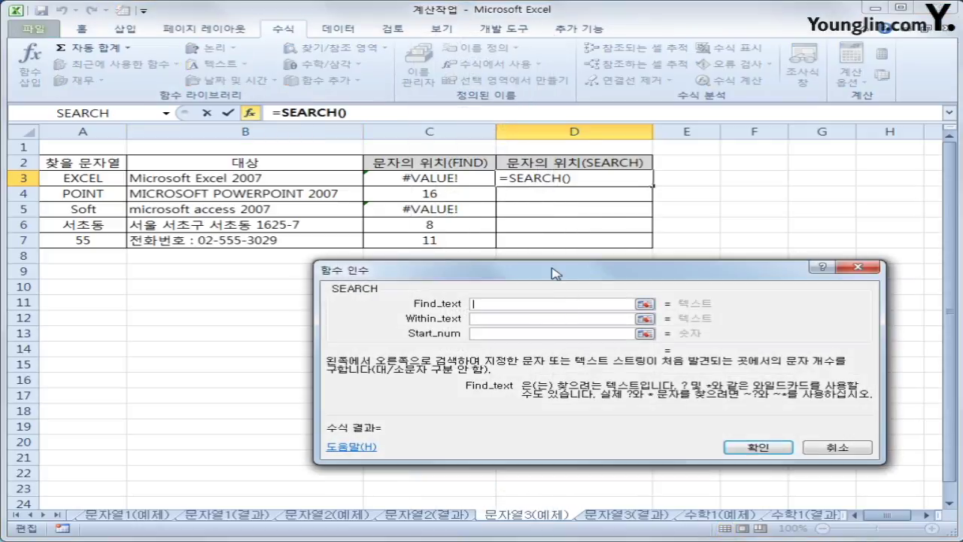
{"action": "left_click_drag", "start_coordinate": [555, 273], "coordinate": [489, 271]}
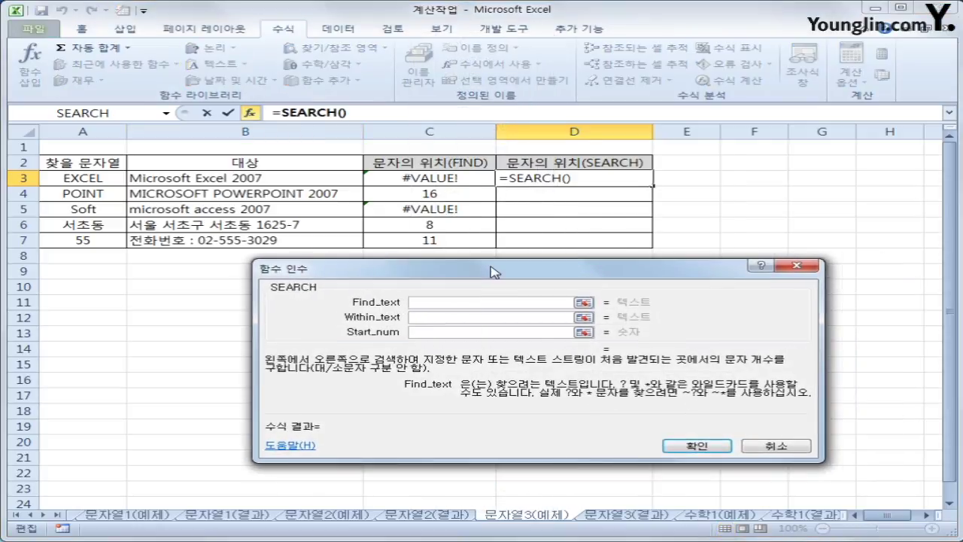
{"action": "left_click", "coordinate": [88, 178]}
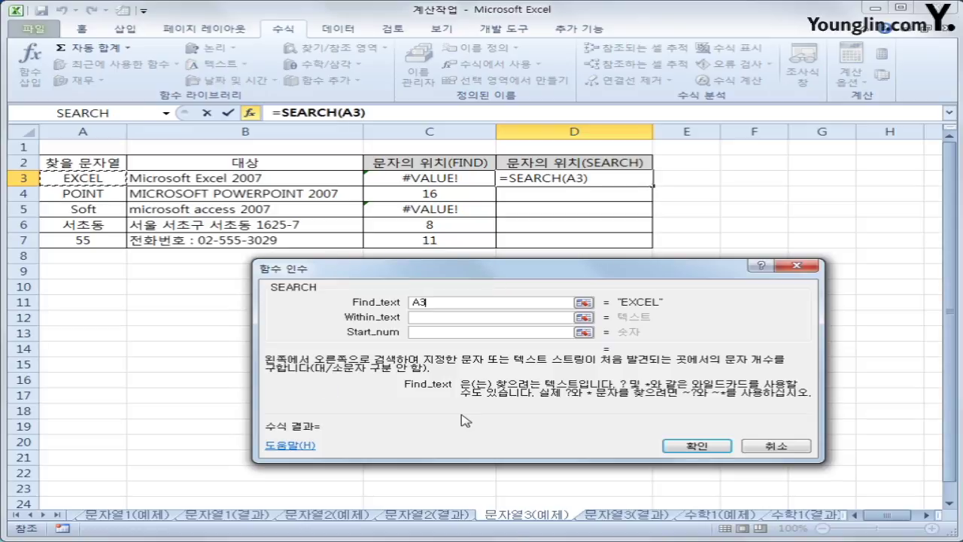
{"action": "left_click", "coordinate": [426, 317]}
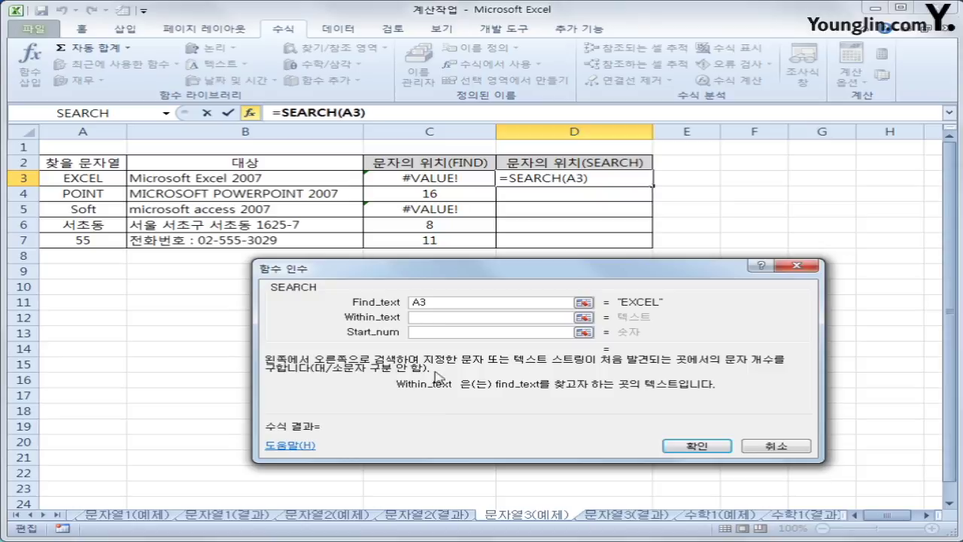
{"action": "left_click", "coordinate": [317, 180]}
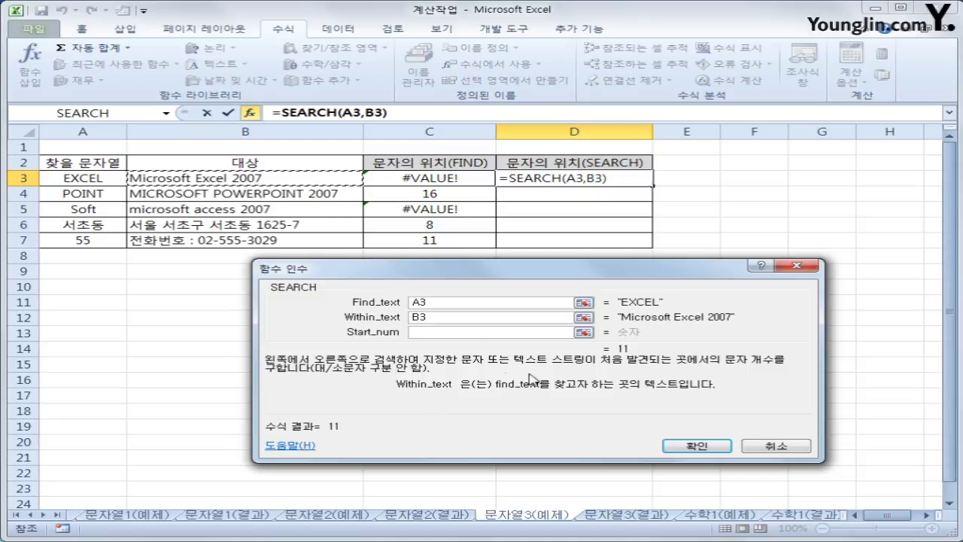
{"action": "left_click", "coordinate": [691, 447]}
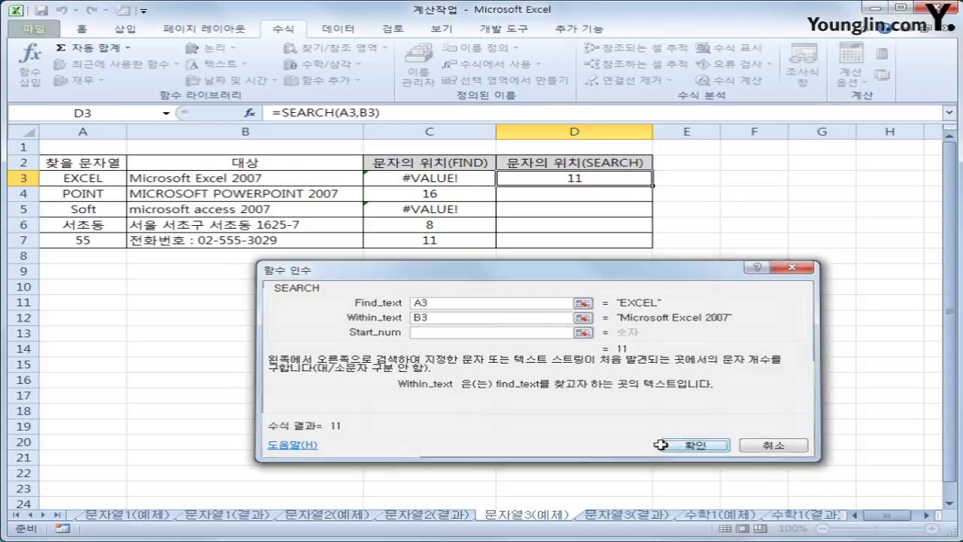
Fill the SEARCH formula from D3 down to D7 and compare the formulas in C3 and D3
{"action": "left_click", "coordinate": [188, 181]}
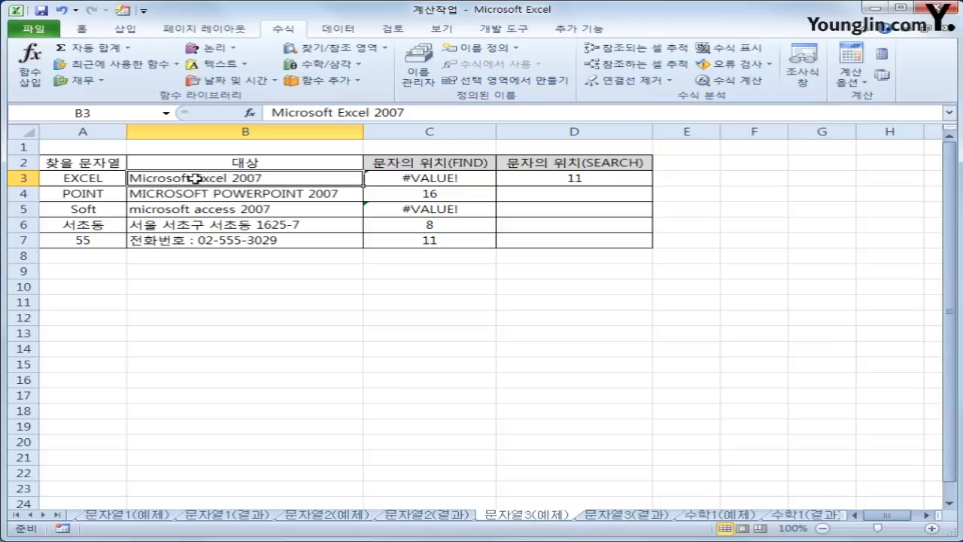
{"action": "left_click", "coordinate": [556, 185]}
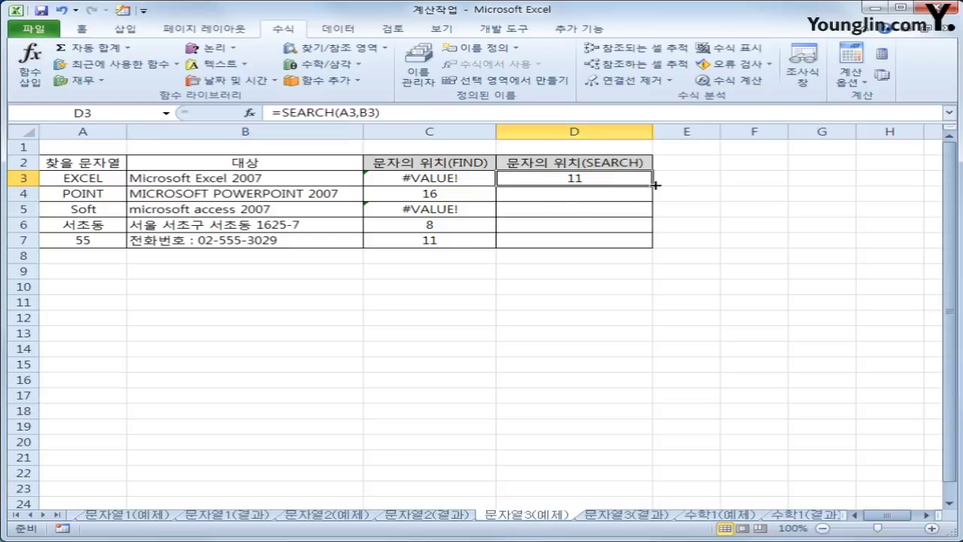
{"action": "left_click_drag", "start_coordinate": [655, 189], "coordinate": [652, 246]}
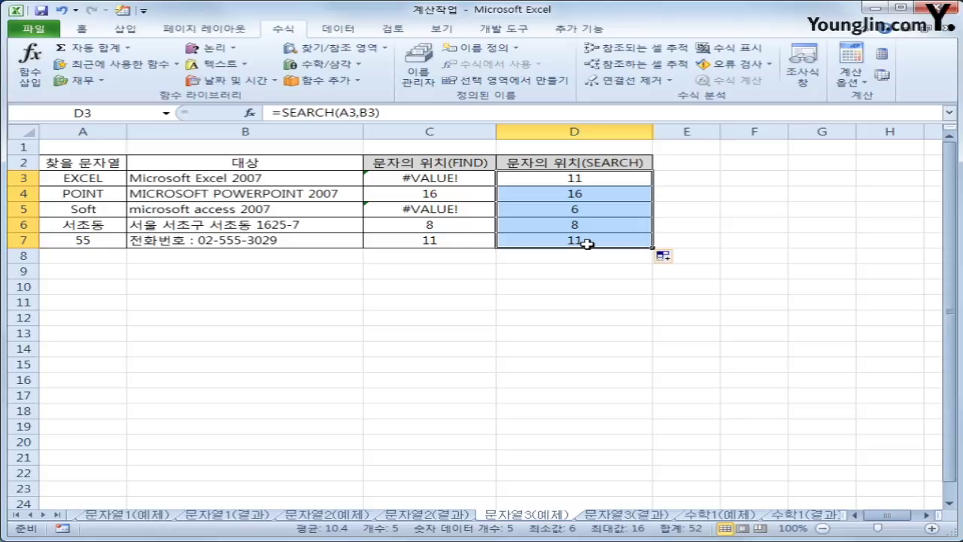
{"action": "left_click", "coordinate": [423, 177]}
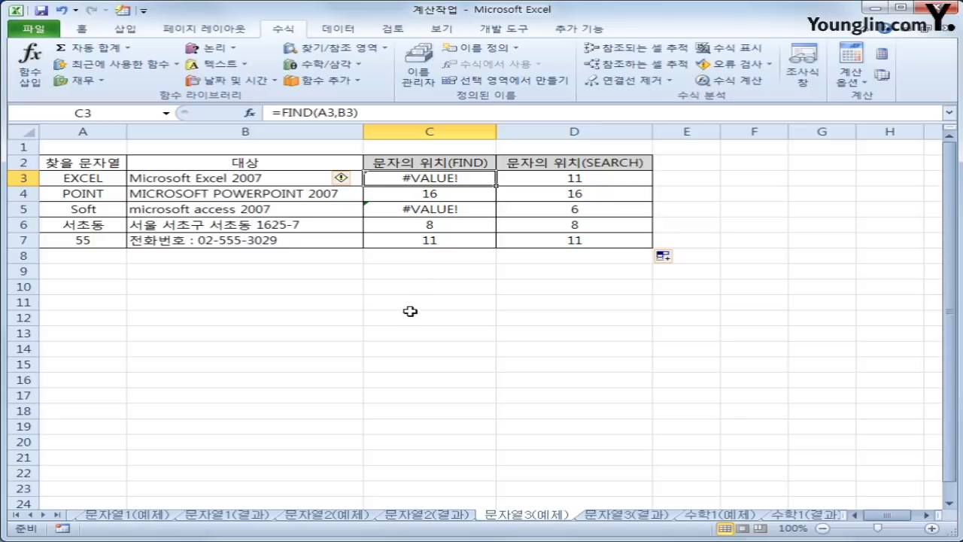
{"action": "left_click", "coordinate": [558, 181]}
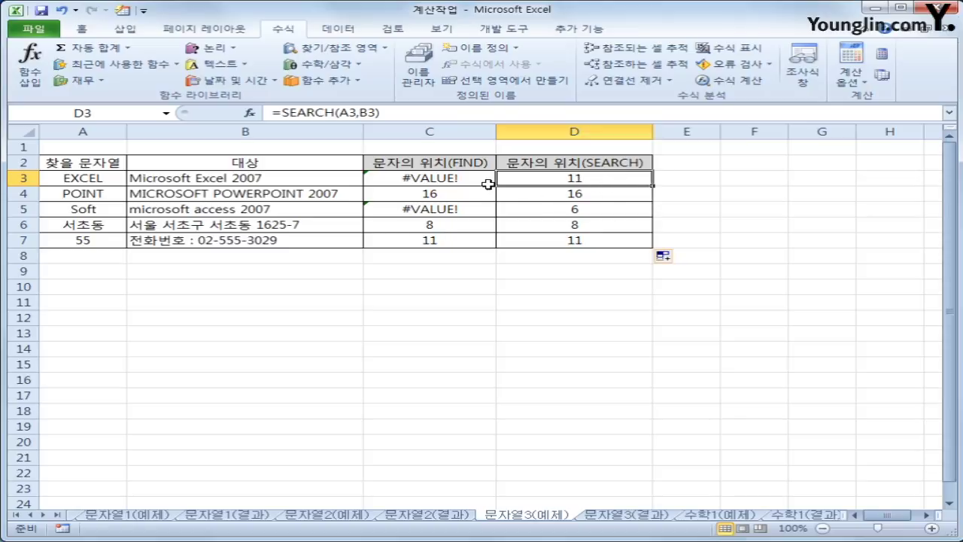
Wrap the FIND formula in C3 in IFERROR, making it =IFERROR(FIND(A3,B3),"에러")
{"action": "left_click", "coordinate": [449, 182]}
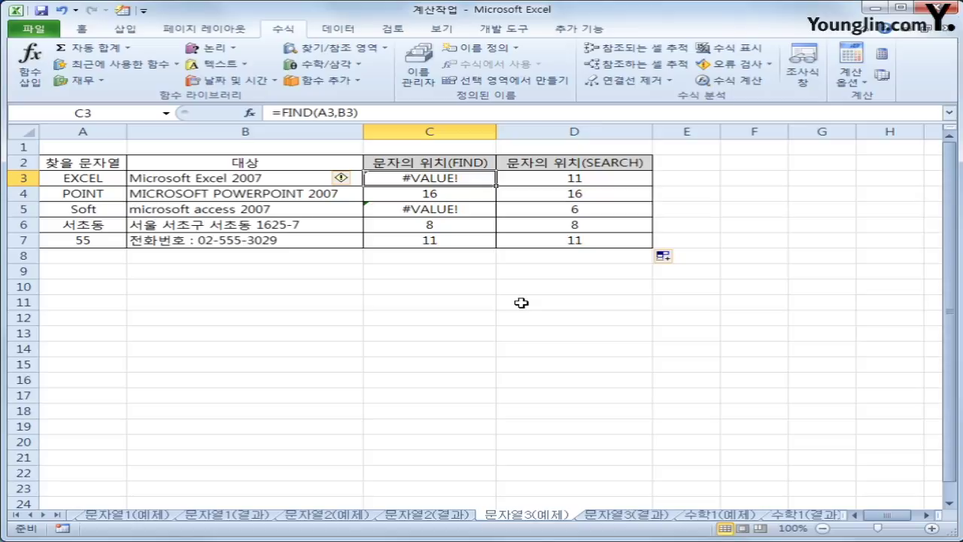
{"action": "left_click", "coordinate": [283, 112]}
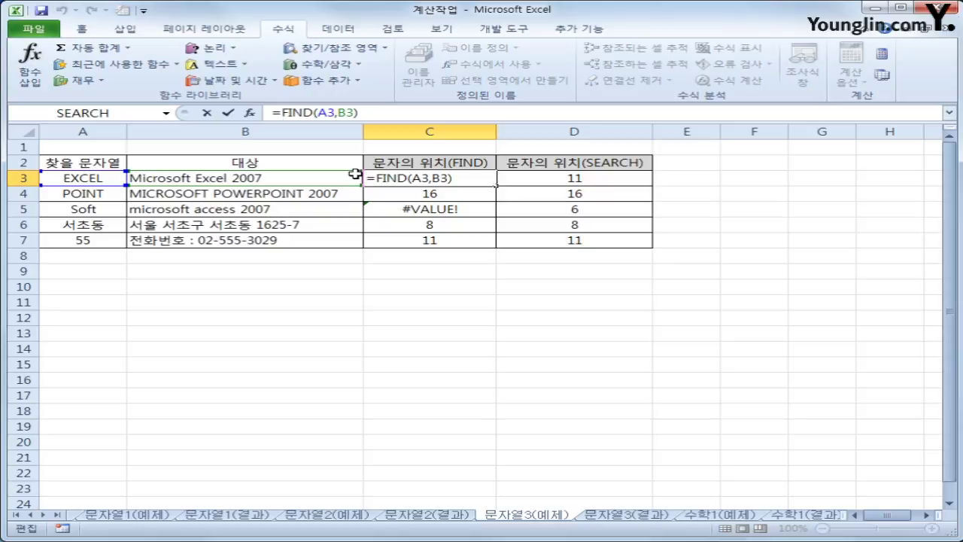
{"action": "type", "text": "I"}
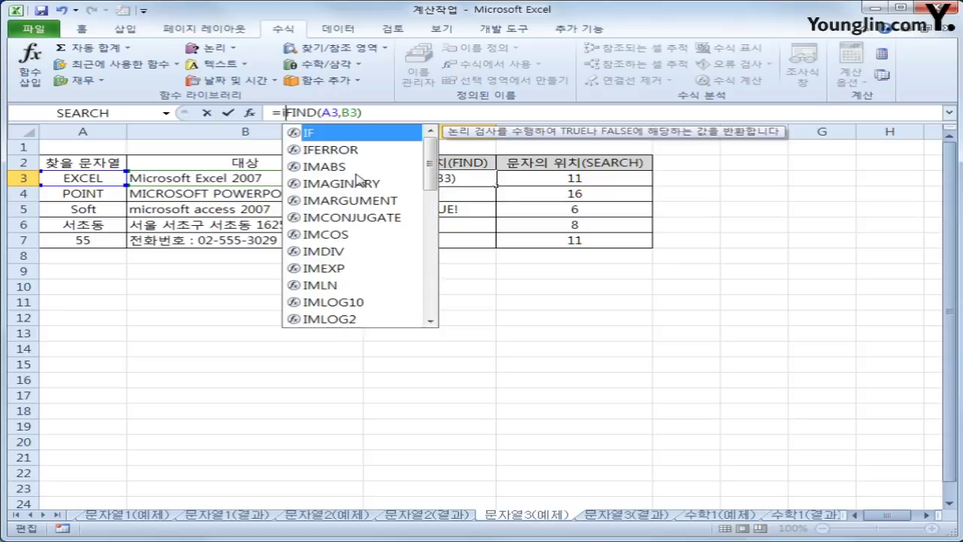
{"action": "type", "text": "F"}
{"action": "key", "text": "Down"}
{"action": "key", "text": "Tab"}
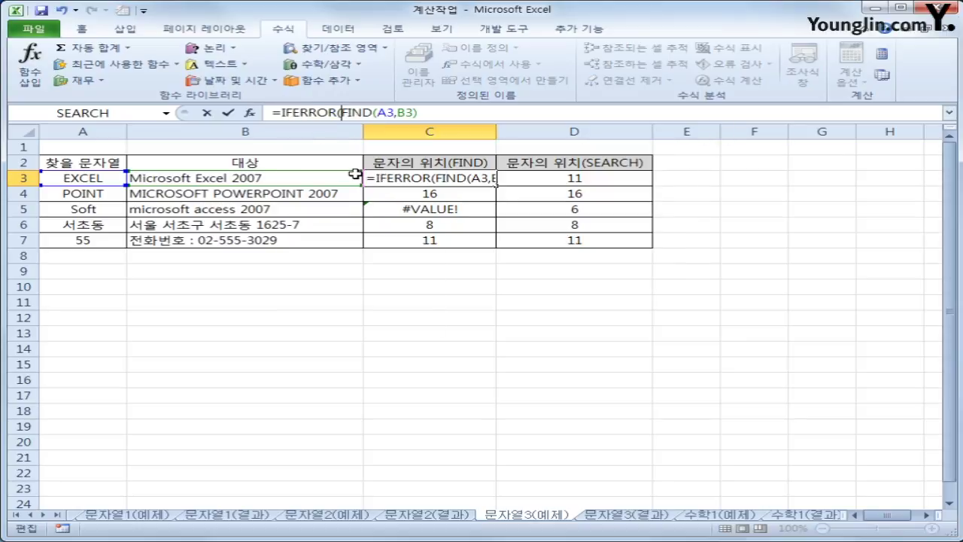
{"action": "left_click", "coordinate": [425, 112]}
{"action": "type", "text": "),\""}
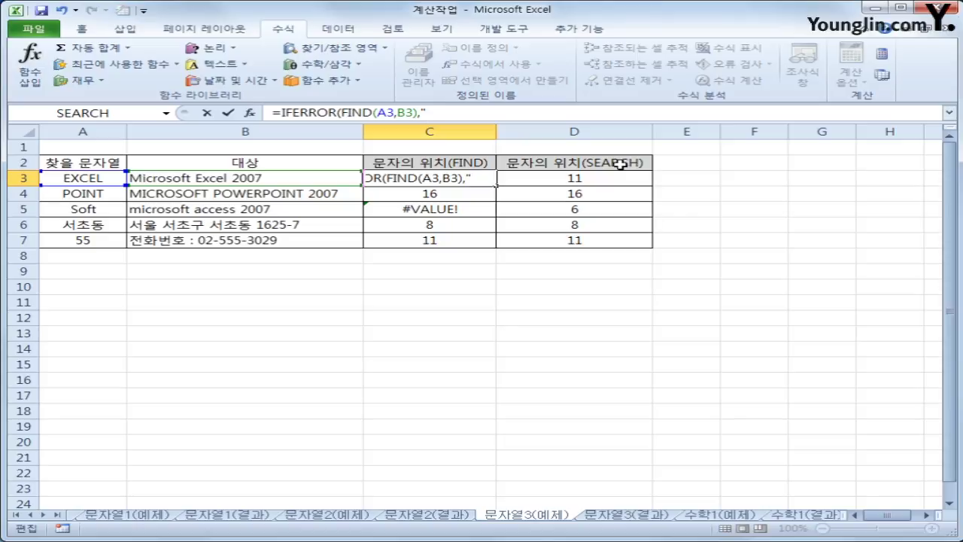
{"action": "type", "text": "d"}
{"action": "key", "text": "BackSpace"}
{"action": "type", "text": "에러\""}
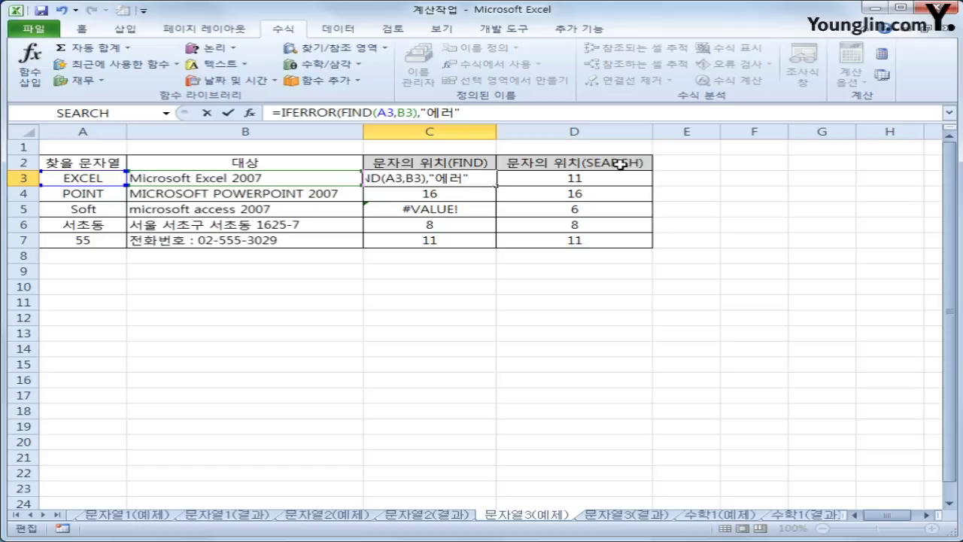
{"action": "type", "text": ")"}
{"action": "key", "text": "Return"}
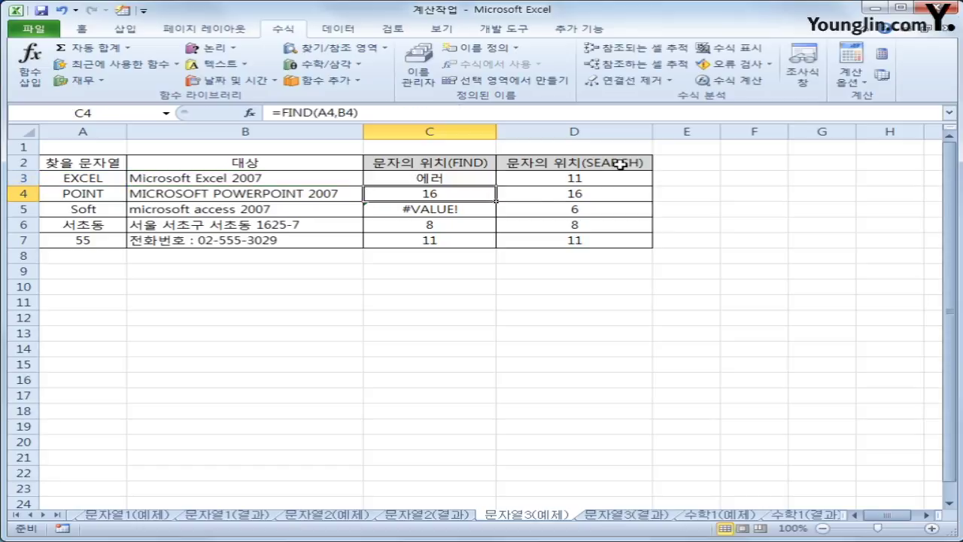
Fill the IFERROR and FIND formula from C3 down to C7
{"action": "left_click", "coordinate": [487, 179]}
{"action": "left_click_drag", "start_coordinate": [495, 187], "coordinate": [498, 256]}
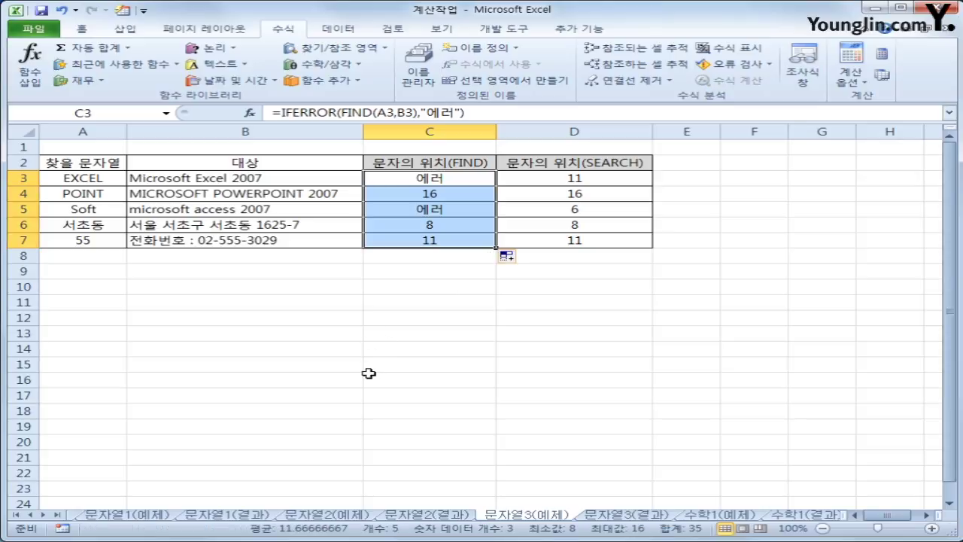
Wrap the SEARCH formula in D3 in IFERROR, making it =IFERROR(SEARCH(A3,B3),"에러")
{"action": "left_click", "coordinate": [580, 182]}
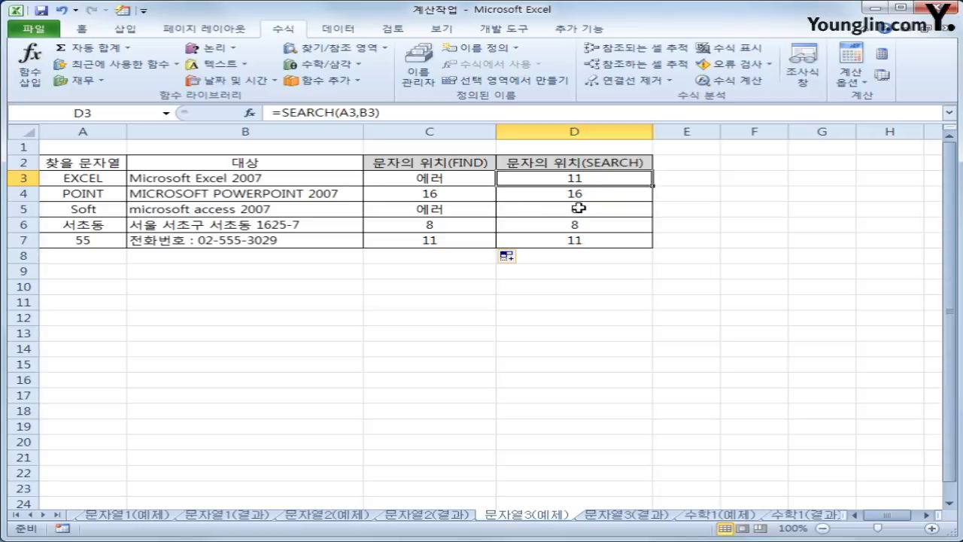
{"action": "left_click", "coordinate": [281, 113]}
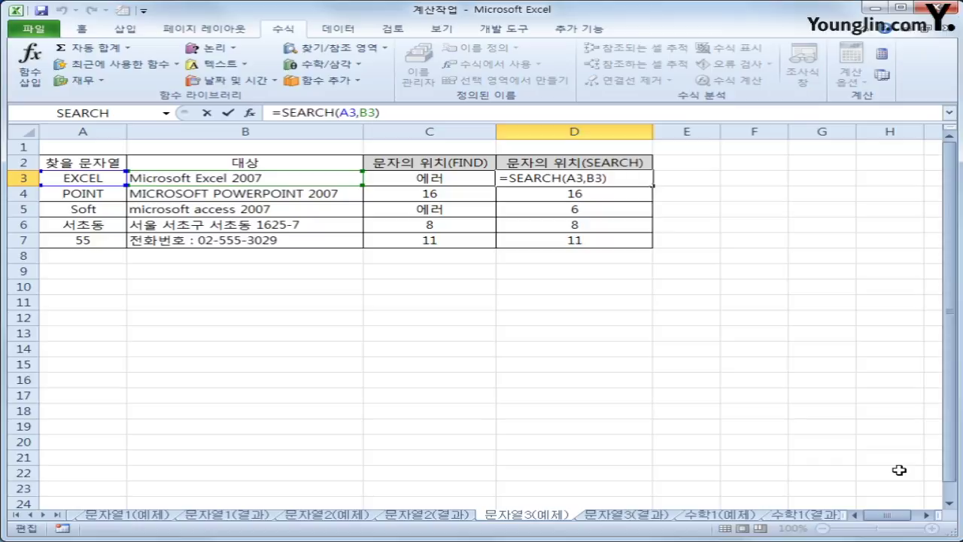
{"action": "type", "text": "if"}
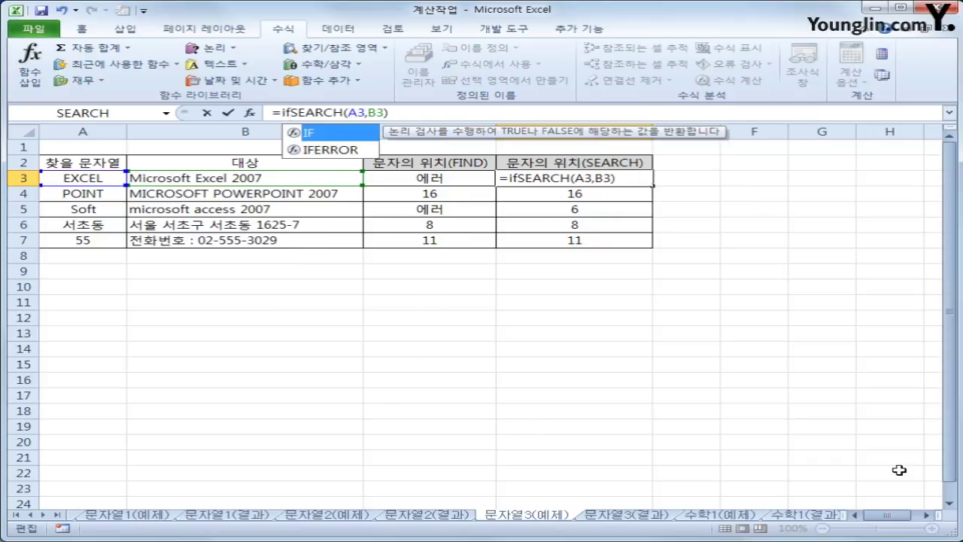
{"action": "key", "text": "Down"}
{"action": "key", "text": "Tab"}
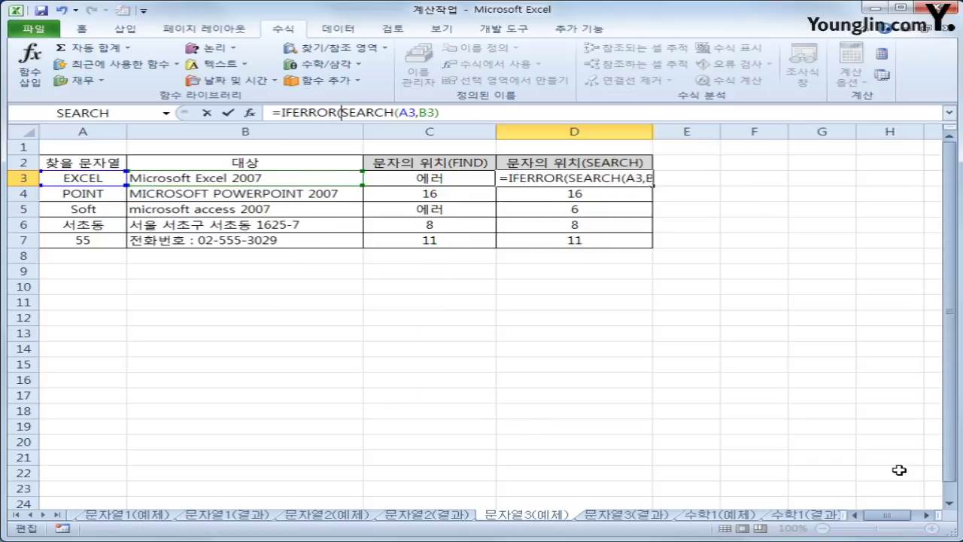
{"action": "left_click", "coordinate": [469, 112]}
{"action": "type", "text": ","}
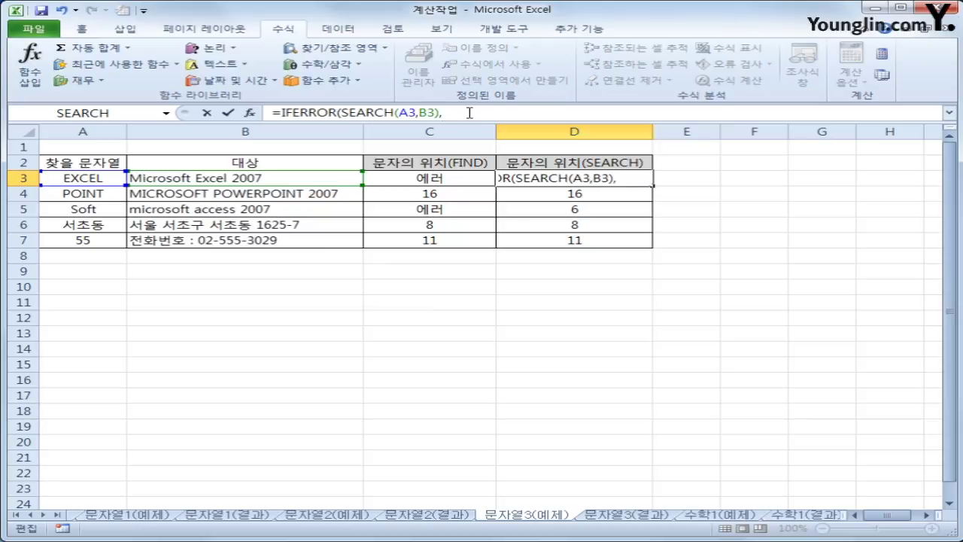
{"action": "type", "text": "\"에러"}
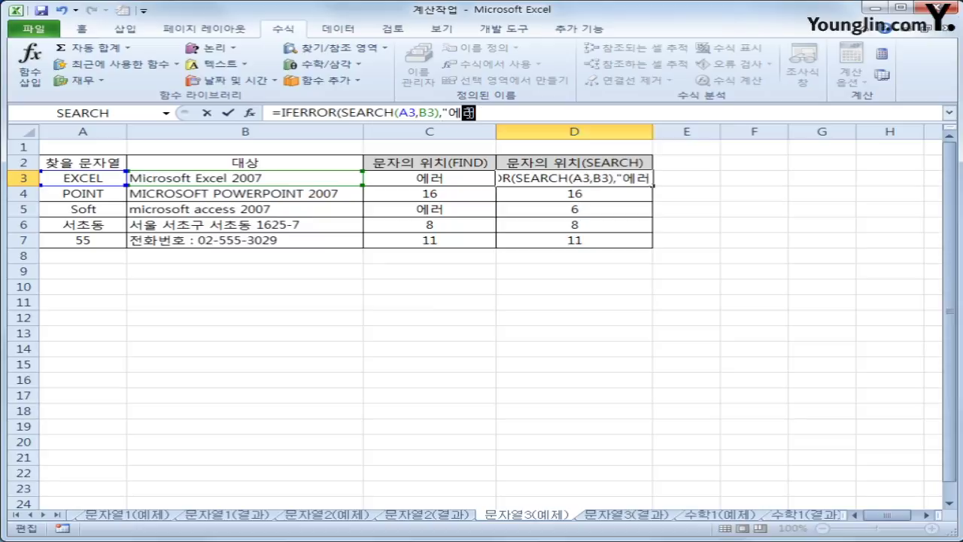
{"action": "type", "text": "\""}
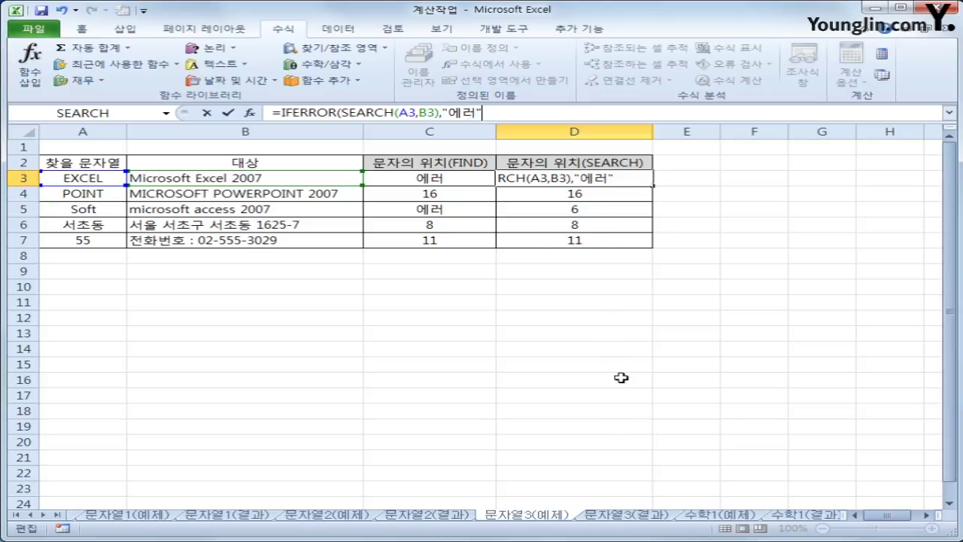
{"action": "type", "text": ")"}
{"action": "key", "text": "Return"}
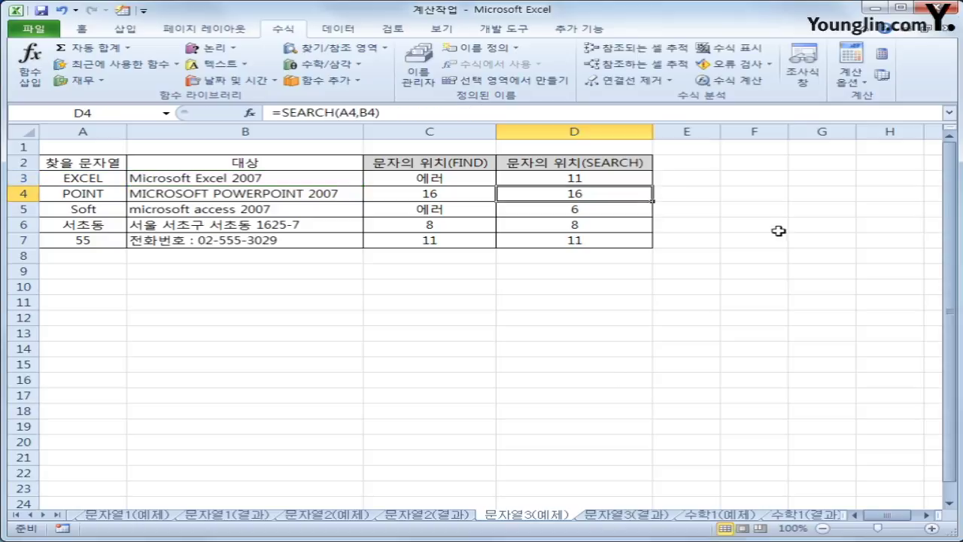
Fill the IFERROR and SEARCH formula from D3 down to D7 and check the formula in D7
{"action": "left_click", "coordinate": [630, 180]}
{"action": "left_click_drag", "start_coordinate": [655, 184], "coordinate": [652, 247]}
{"action": "left_click", "coordinate": [596, 241]}
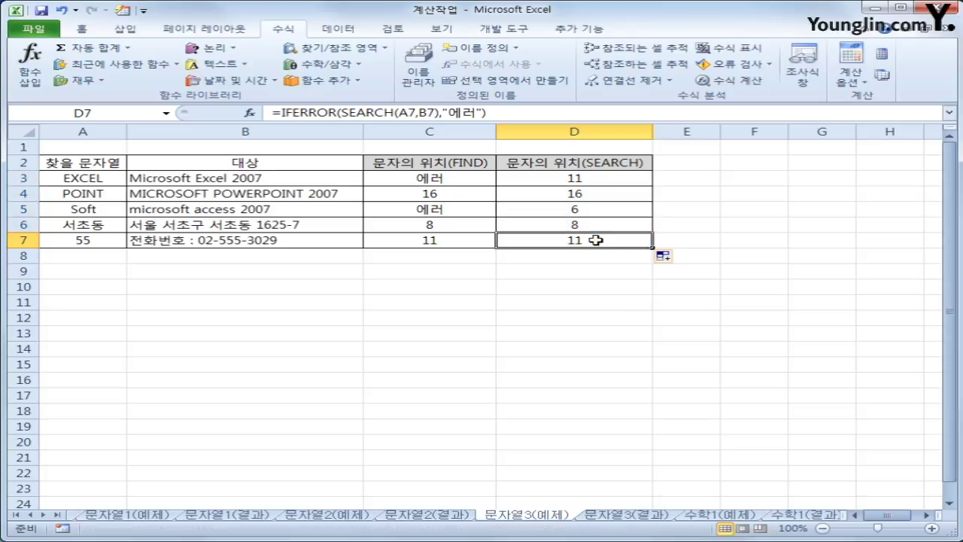